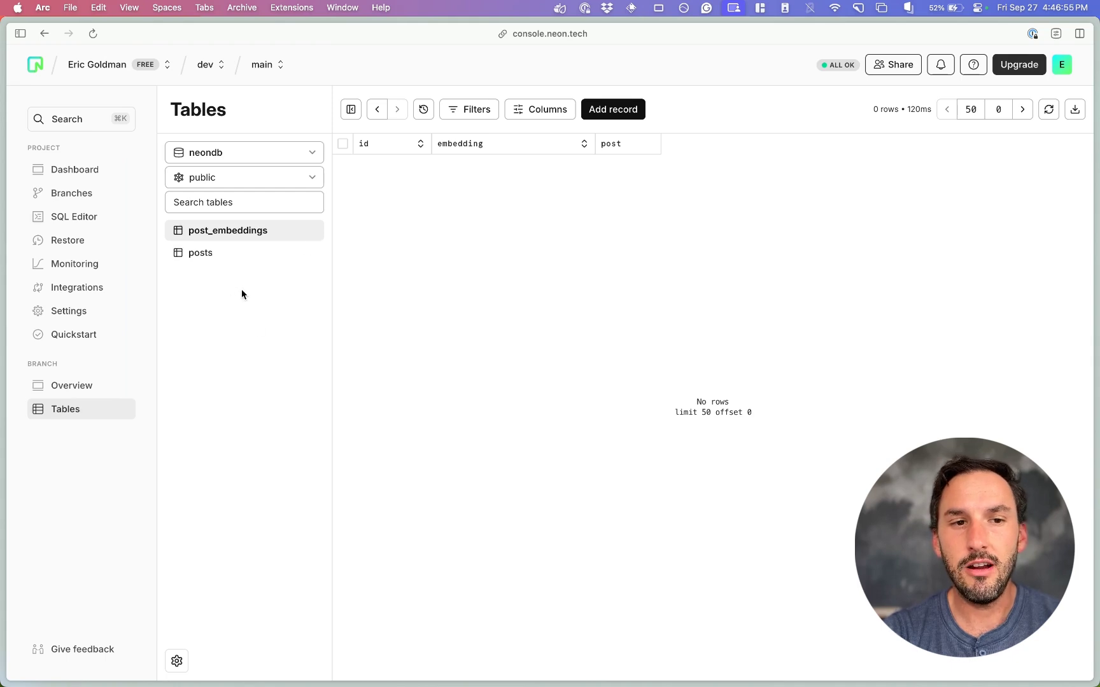
View the posts table with its three rows of blog post data
{"action": "left_click", "coordinate": [242, 256]}
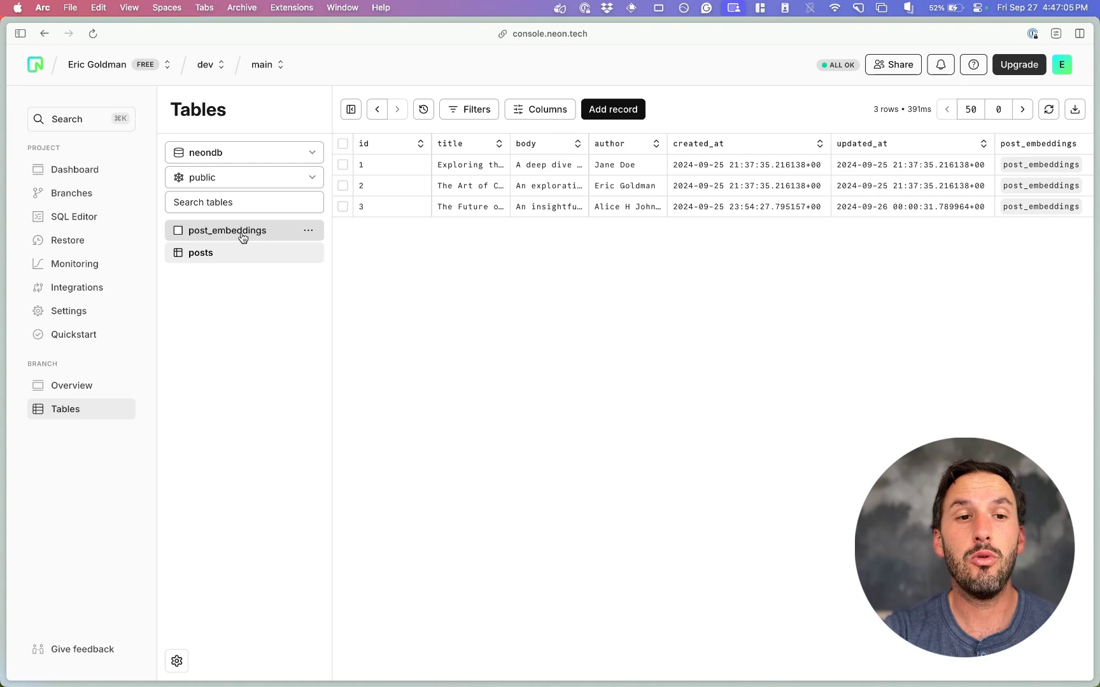
Confirm post_embeddings has no rows, then switch to Sequin's neon_db database page
{"action": "left_click", "coordinate": [242, 236]}
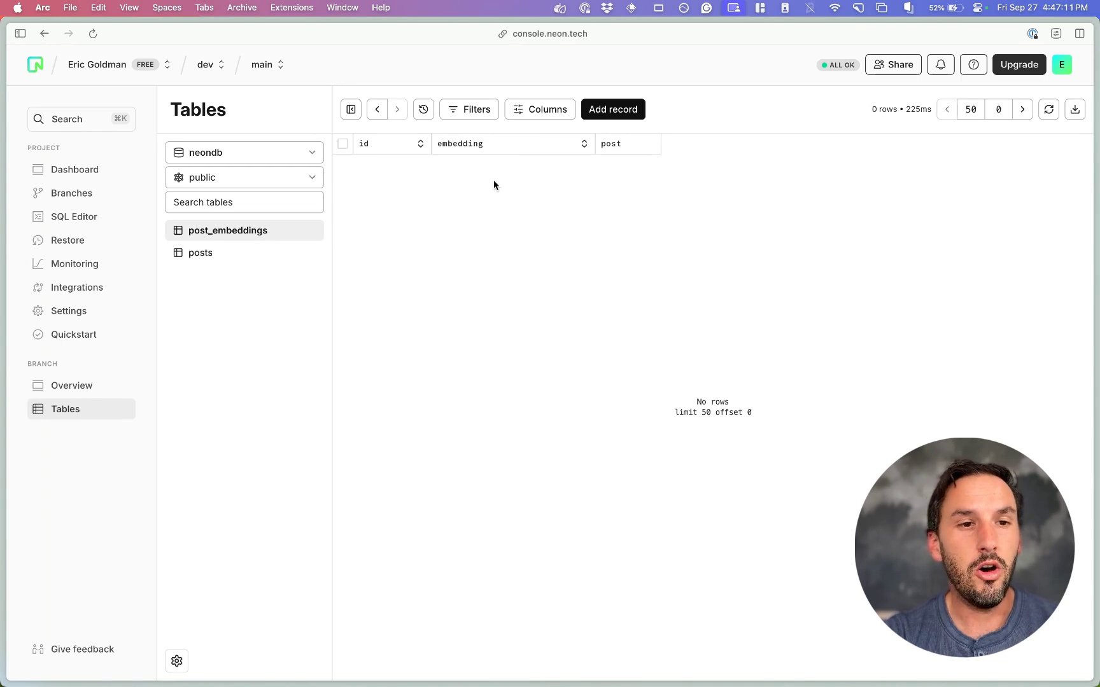
{"action": "key", "text": "ctrl+Tab"}
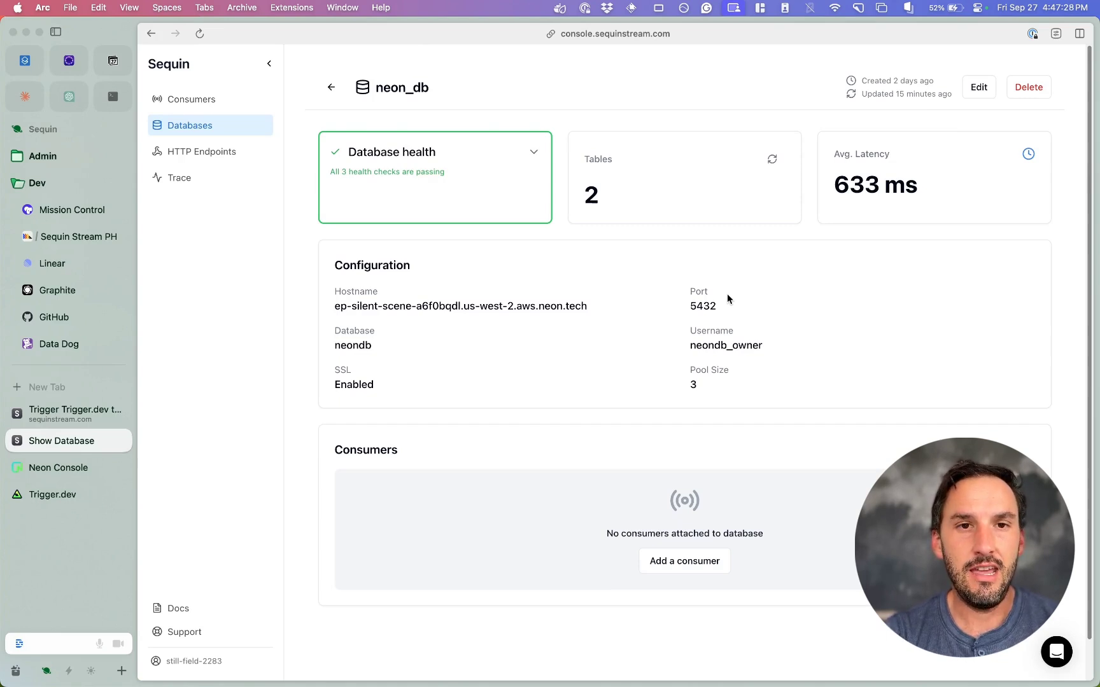
Bring the Cursor window with create-embedding-for-post.ts to the front via Mission Control
{"action": "key", "text": "ctrl+Up"}
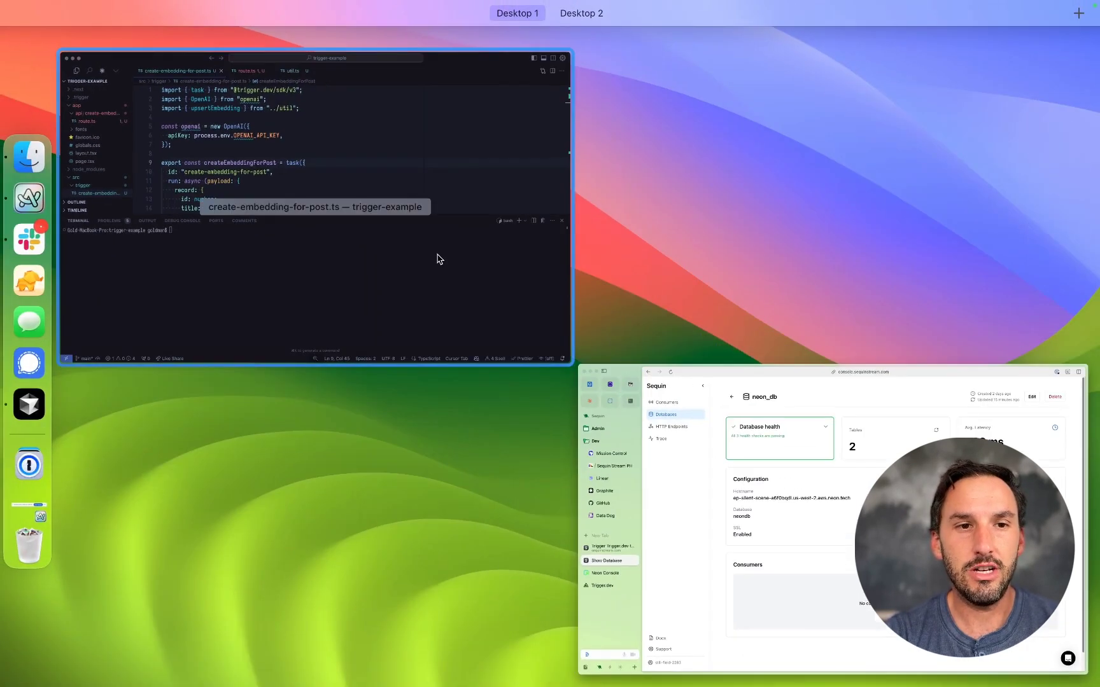
{"action": "left_click", "coordinate": [437, 258]}
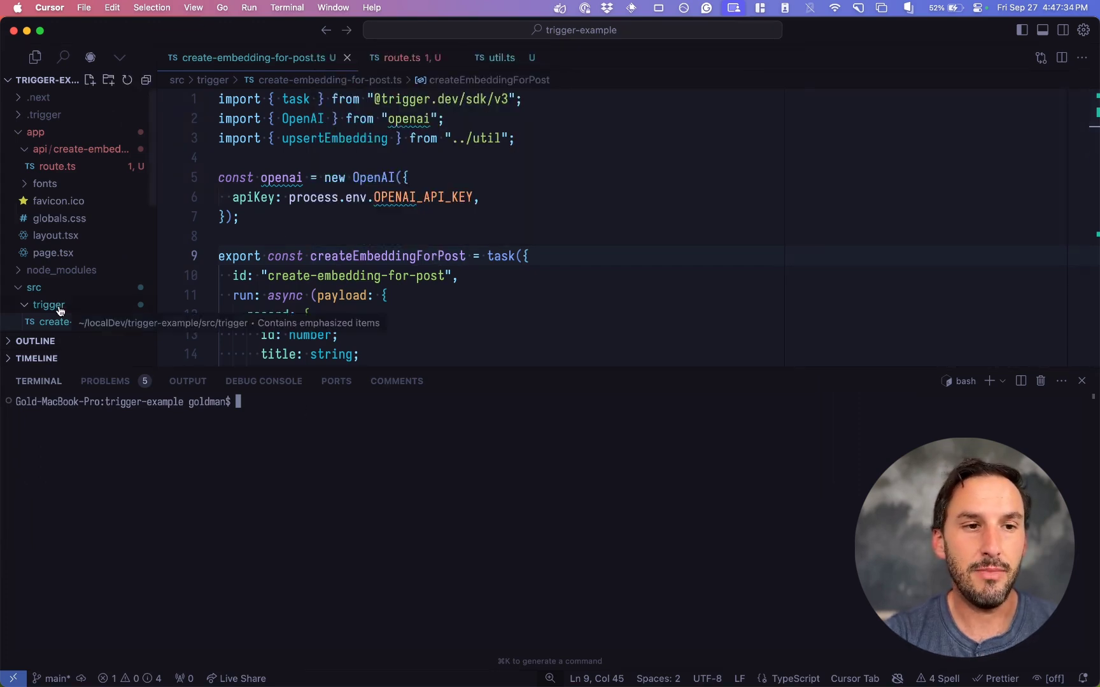
{"action": "scroll", "coordinate": [53, 309], "scroll_direction": "down", "scroll_amount": 3}
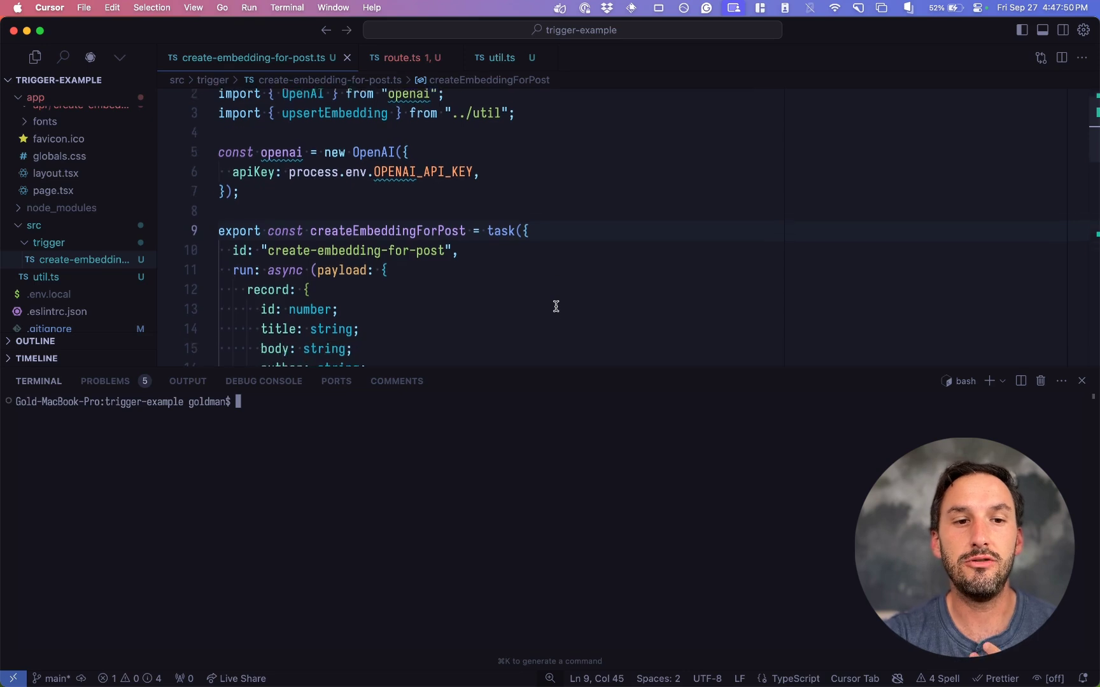
{"action": "scroll", "coordinate": [556, 305], "scroll_direction": "down", "scroll_amount": 3}
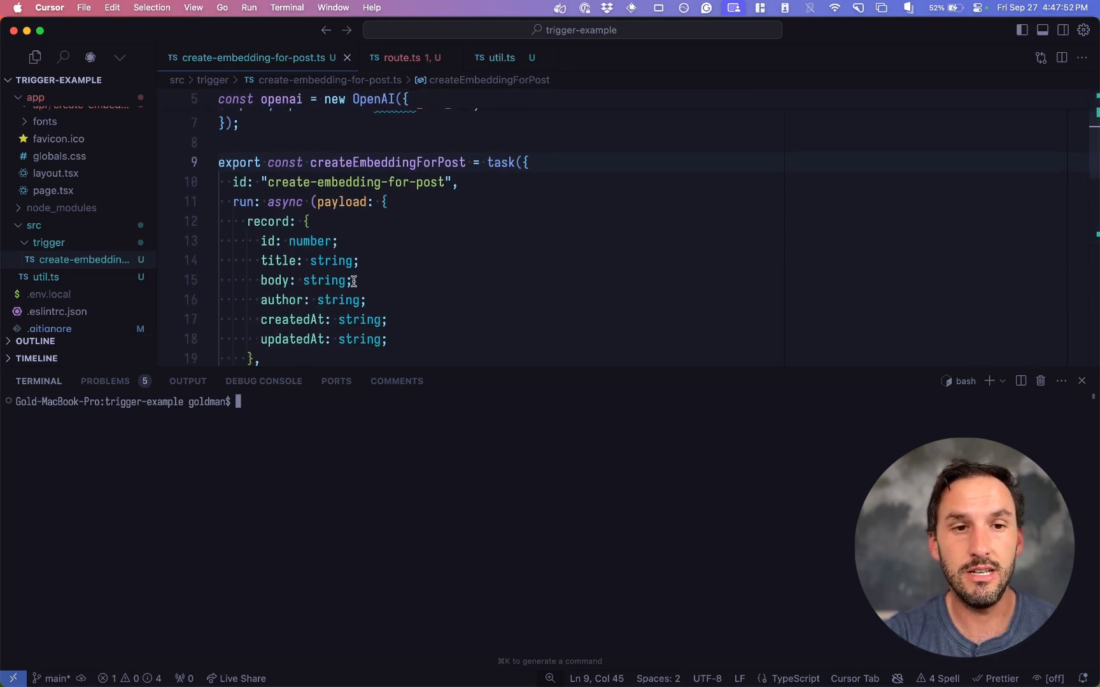
{"action": "scroll", "coordinate": [403, 191], "scroll_direction": "down", "scroll_amount": 3}
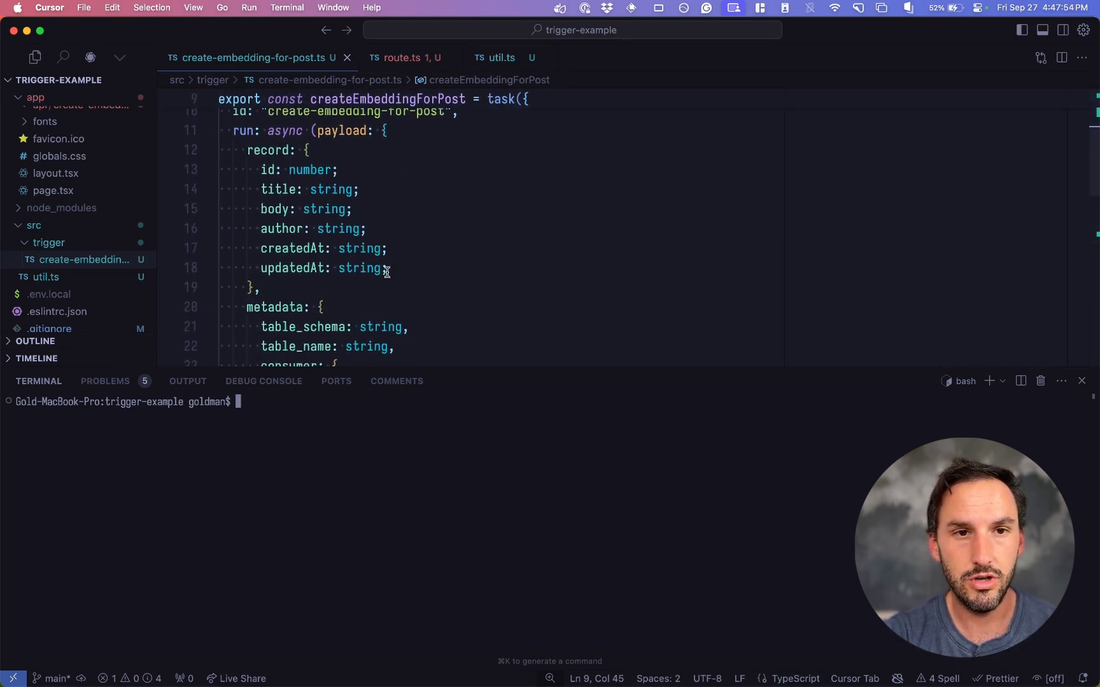
Read the create-embedding-for-post task and the upsert helper in util.ts
{"action": "key", "text": "super+j"}
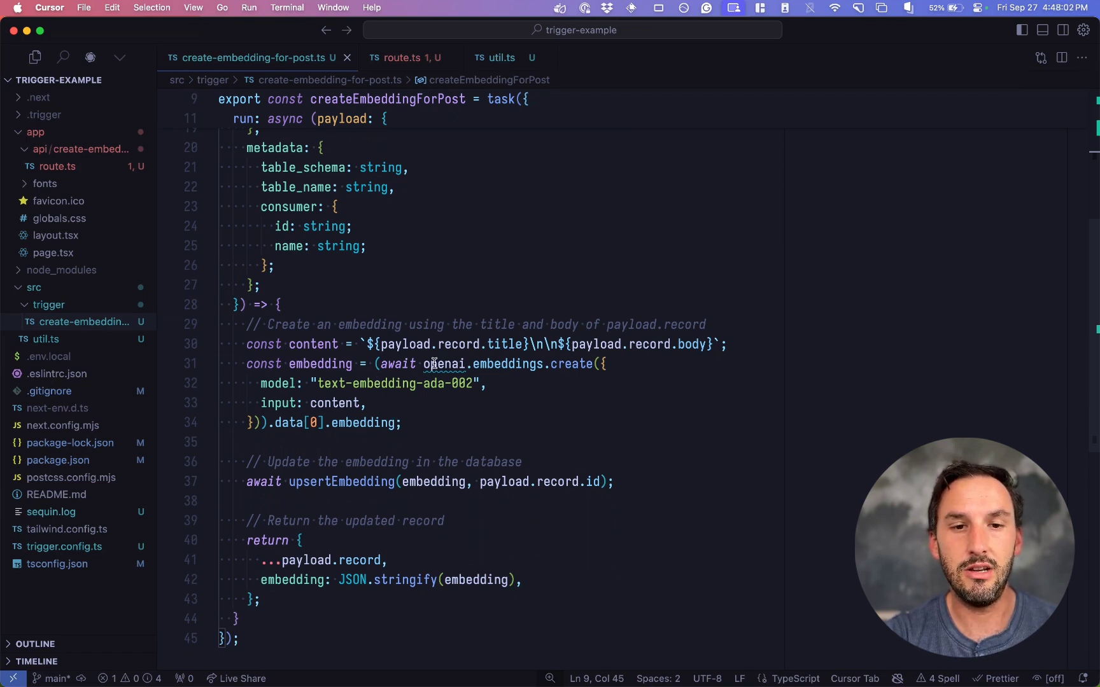
{"action": "scroll", "coordinate": [501, 370], "scroll_direction": "down", "scroll_amount": 3}
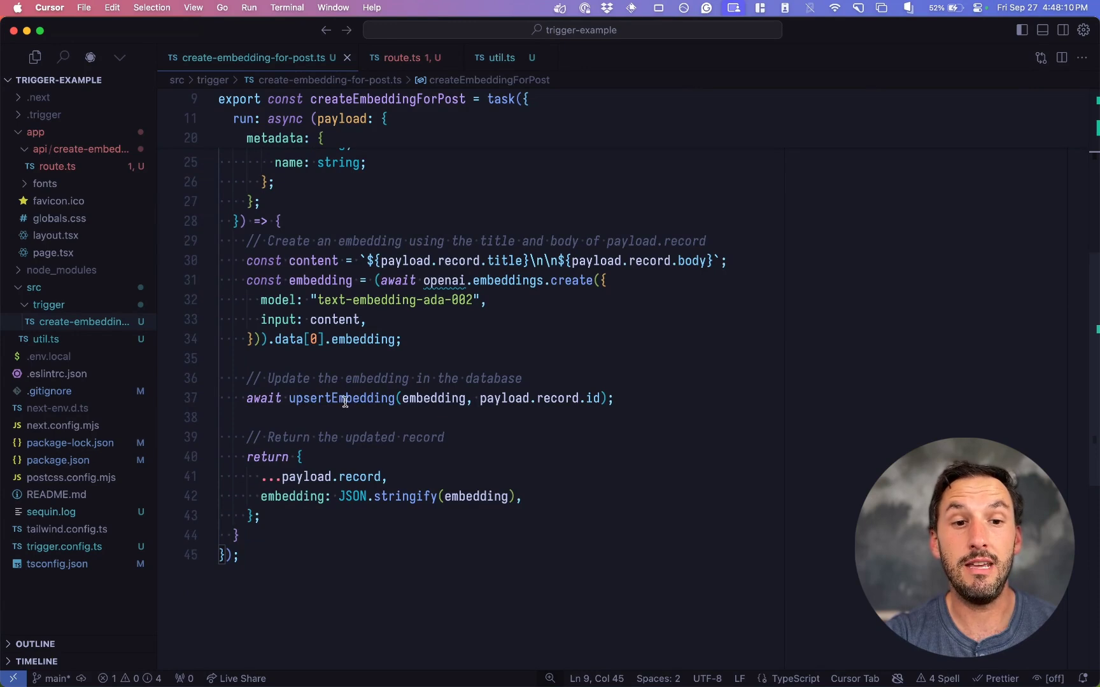
{"action": "left_click", "coordinate": [509, 58]}
{"action": "scroll", "coordinate": [387, 258], "scroll_direction": "up", "scroll_amount": 2}
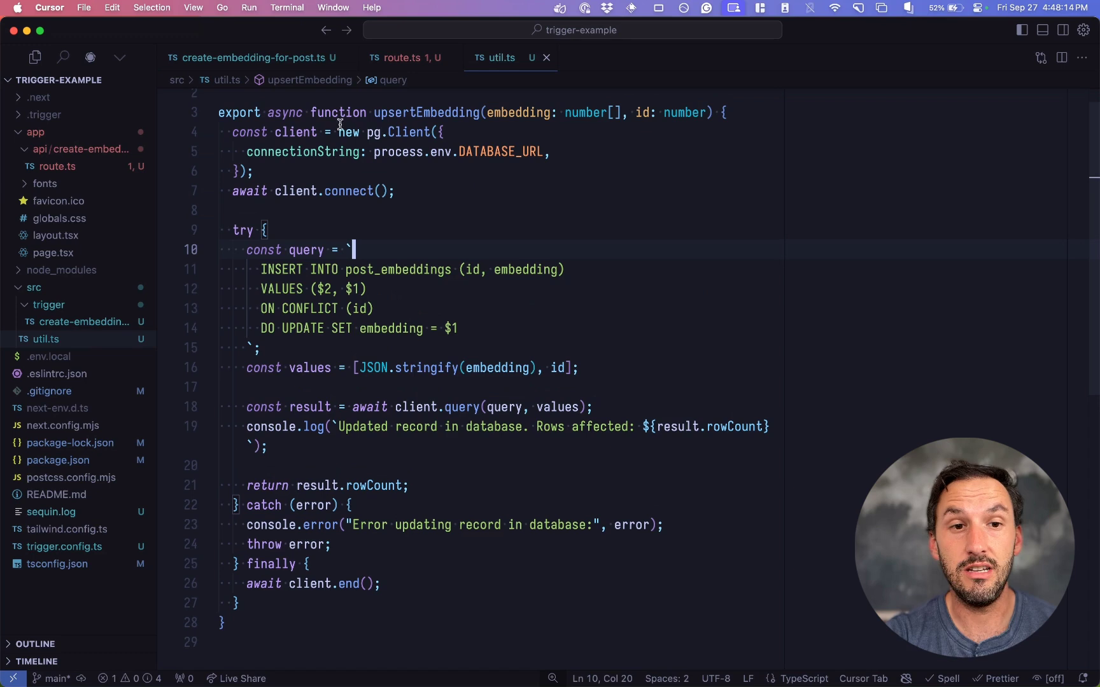
{"action": "scroll", "coordinate": [336, 266], "scroll_direction": "down", "scroll_amount": 3}
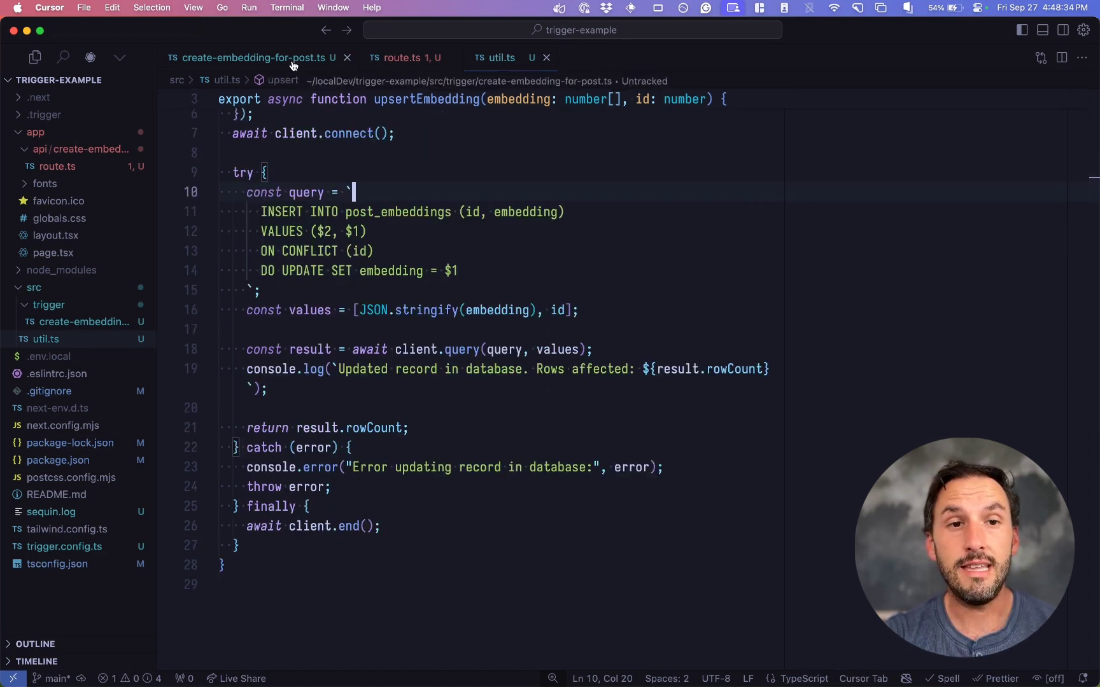
{"action": "left_click", "coordinate": [254, 58]}
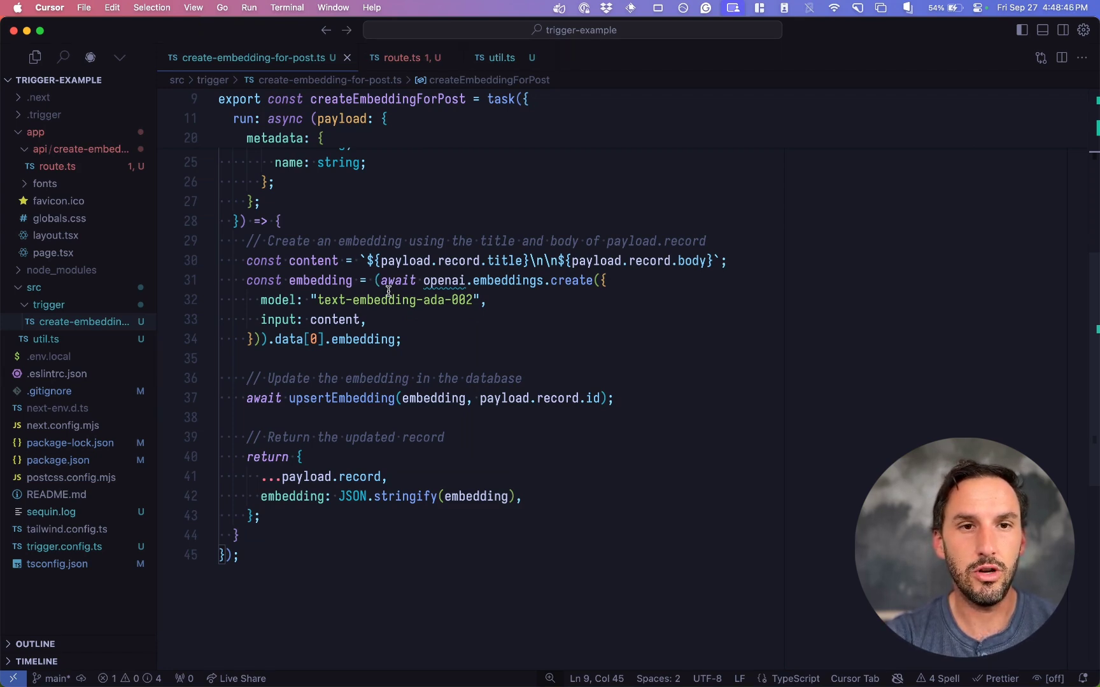
Grab the dev command from the Trigger.dev setup page in Arc and return to Cursor
{"action": "key", "text": "ctrl+Up"}
{"action": "left_click", "coordinate": [379, 258]}
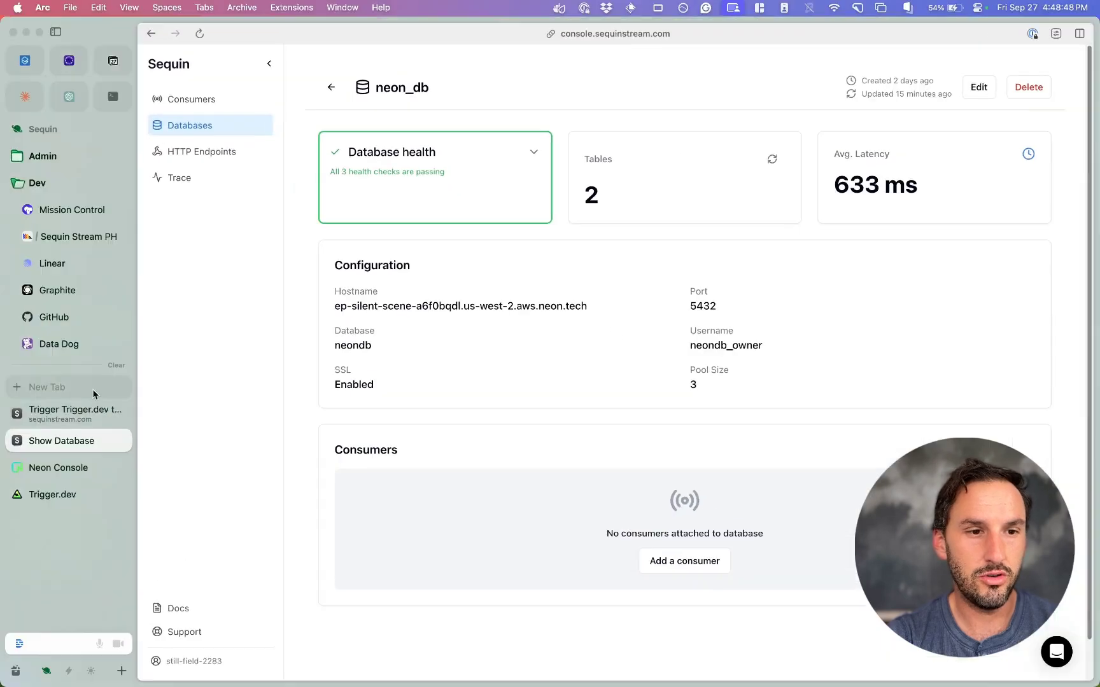
{"action": "left_click", "coordinate": [52, 494]}
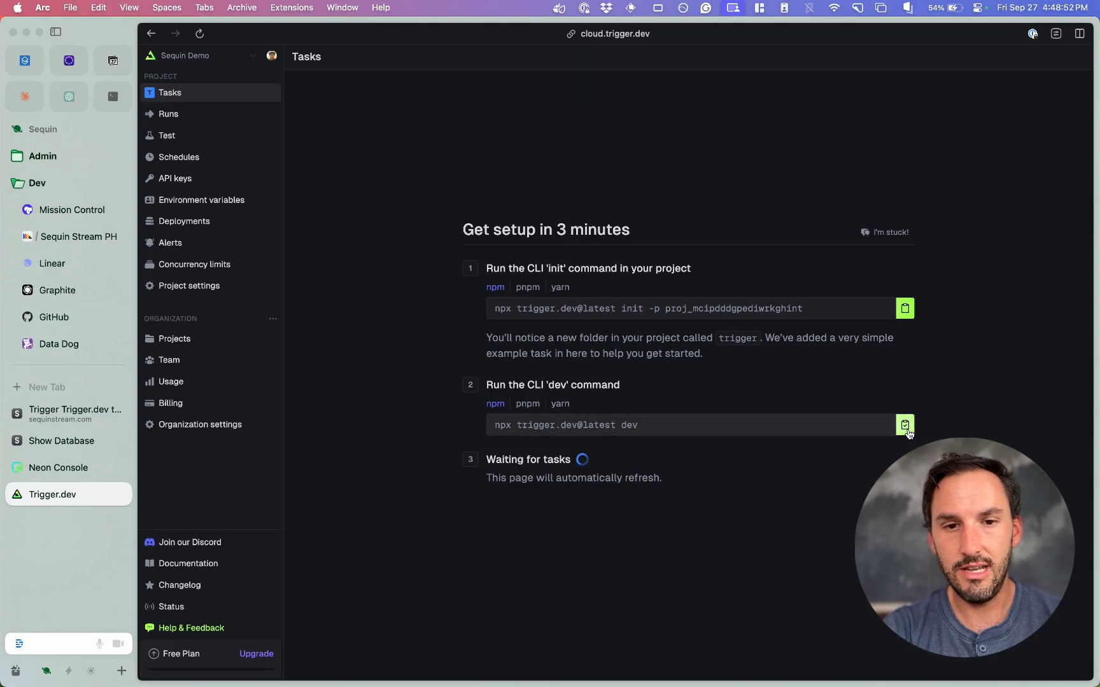
{"action": "key", "text": "ctrl+Up"}
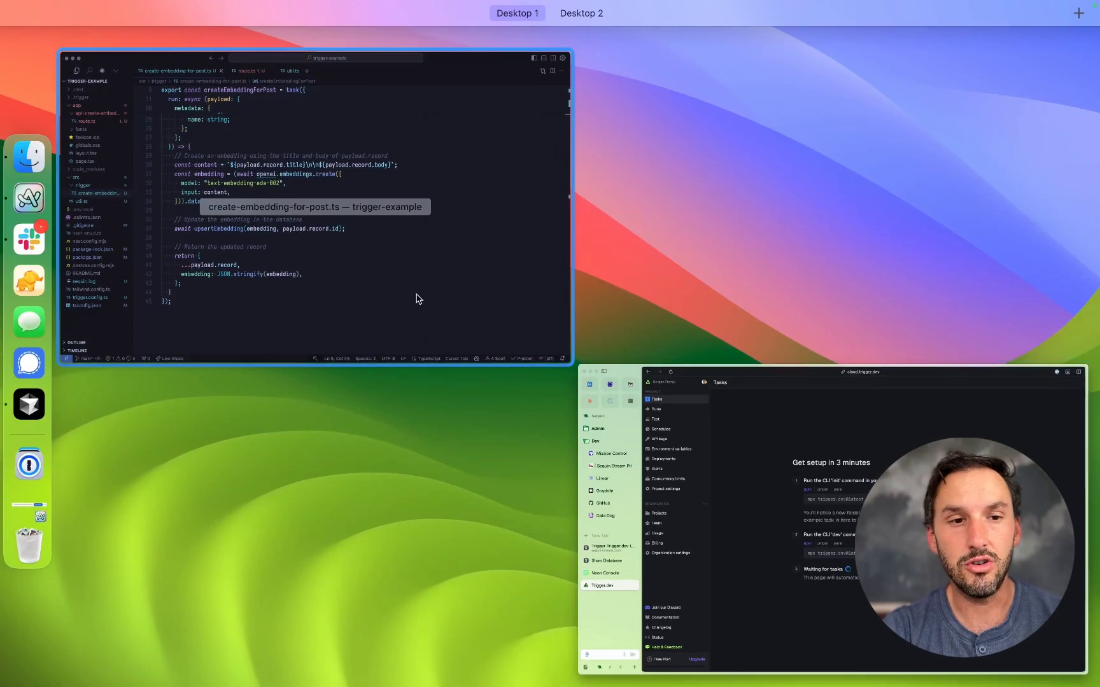
{"action": "left_click", "coordinate": [317, 197]}
Run npx trigger.dev@latest dev in Cursor's terminal to start the worker
{"action": "key", "text": "ctrl+grave"}
{"action": "type", "text": "npx trigger.dev@latest dev"}
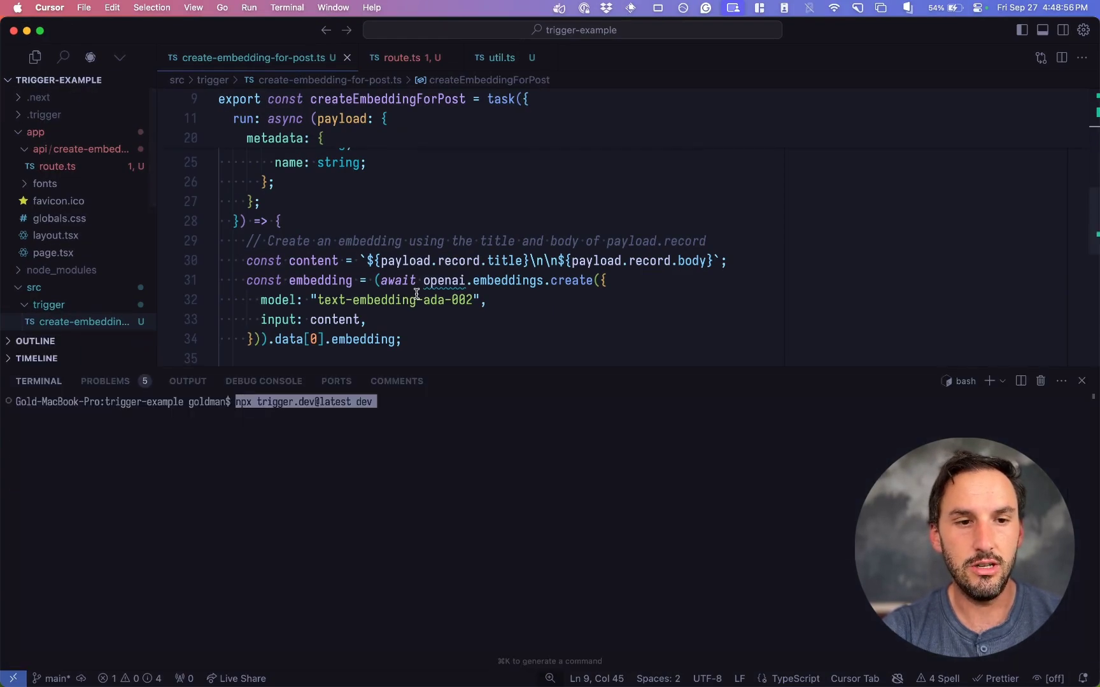
{"action": "key", "text": "Return"}
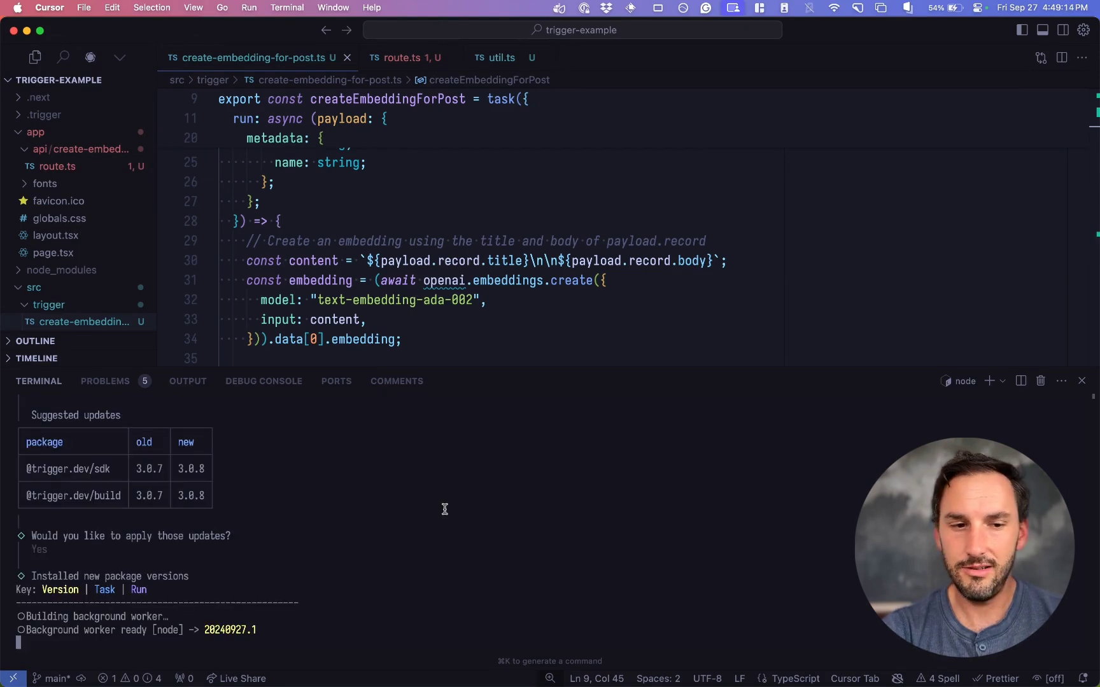
Check create-embedding-for-post's runs in the Trigger.dev dashboard, then view route.ts
{"action": "key", "text": "ctrl+Up"}
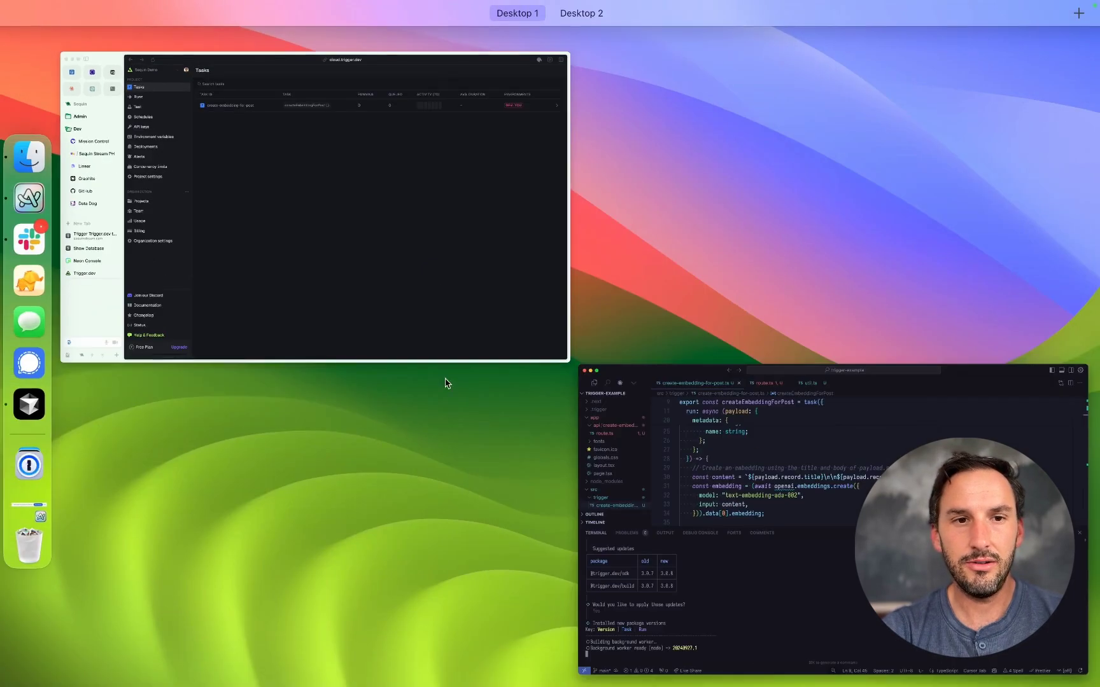
{"action": "left_click", "coordinate": [447, 284]}
{"action": "left_click", "coordinate": [367, 132]}
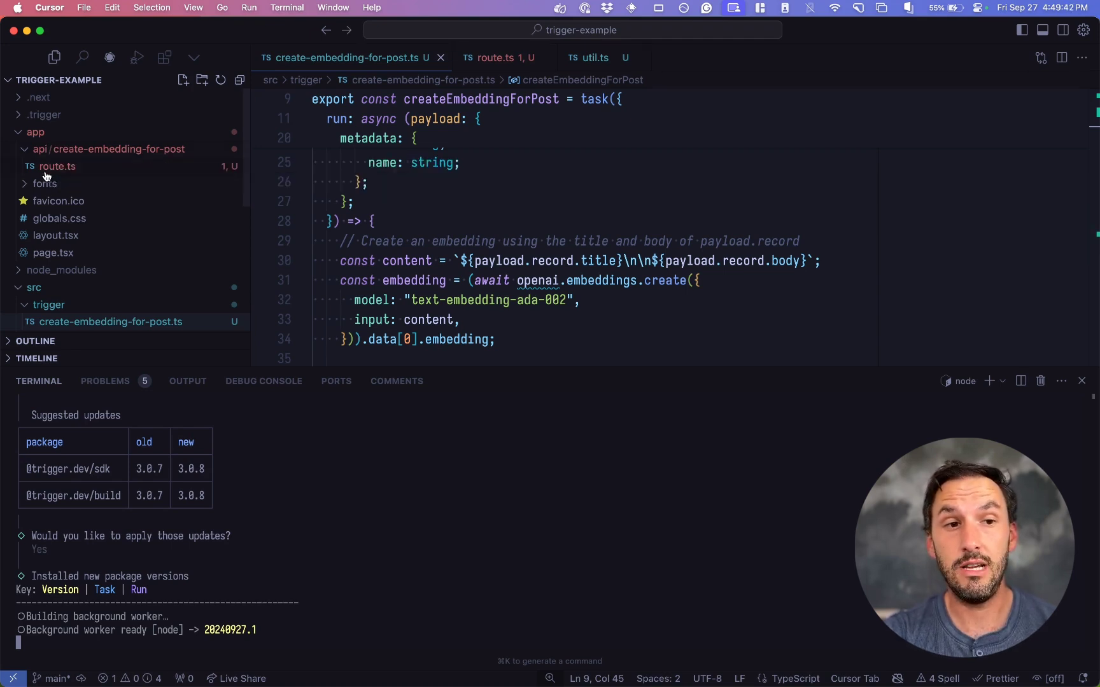
{"action": "left_click", "coordinate": [53, 167]}
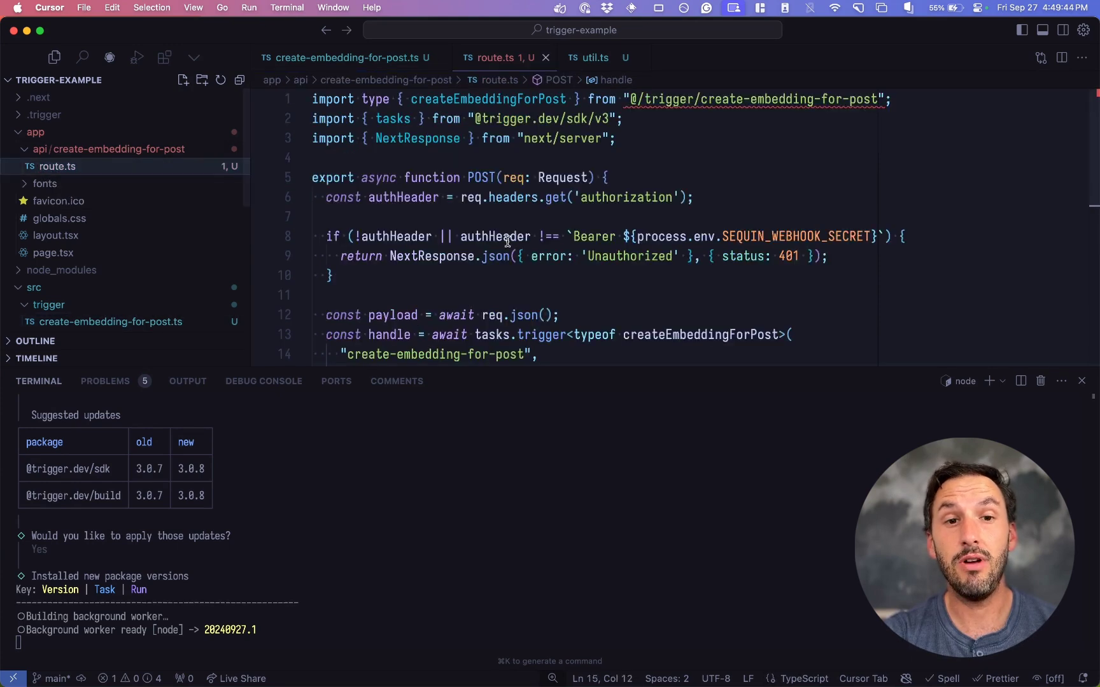
{"action": "key", "text": "super+j"}
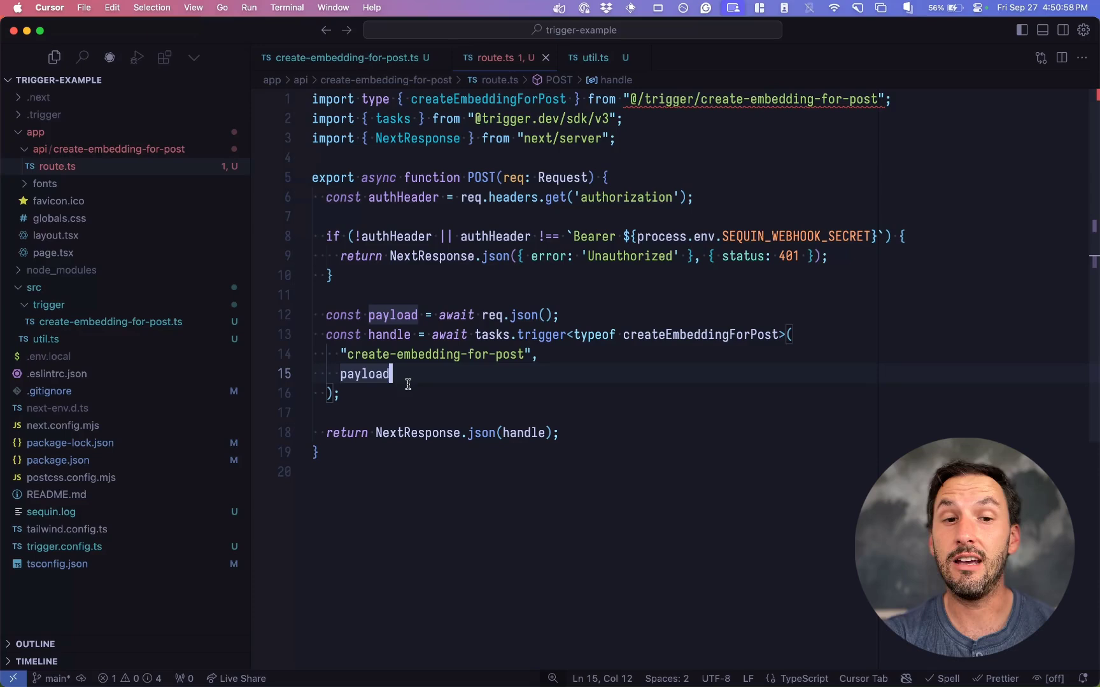
{"action": "key", "text": "ctrl+grave"}
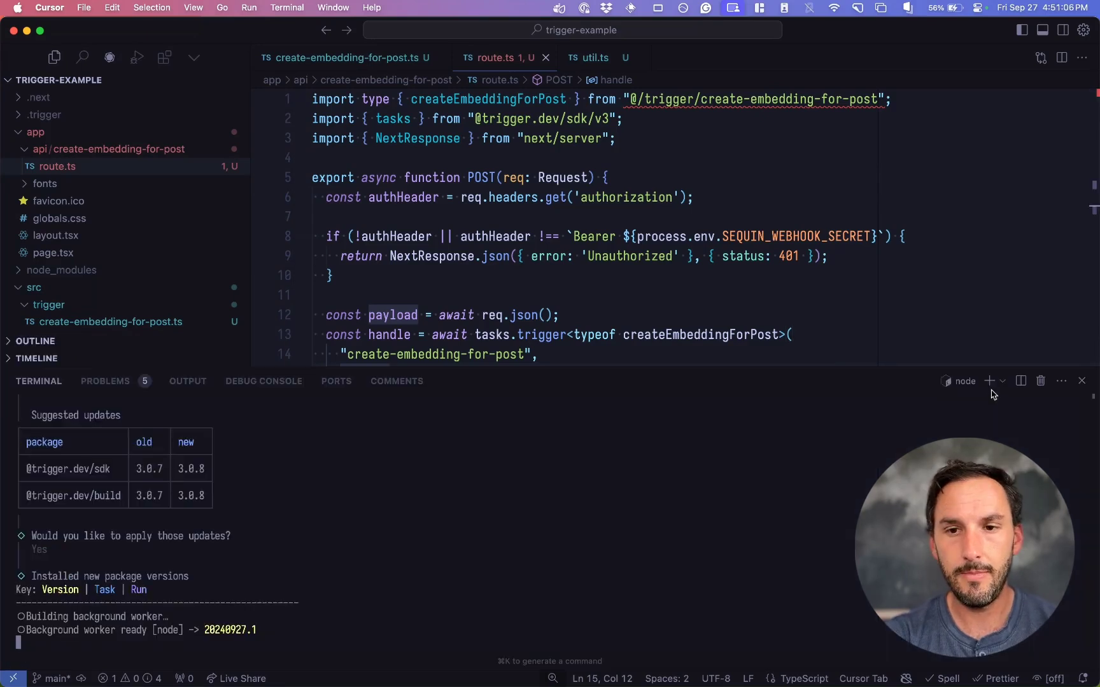
Start the Next.js dev server with npm run dev in a second terminal shell
{"action": "left_click", "coordinate": [995, 387]}
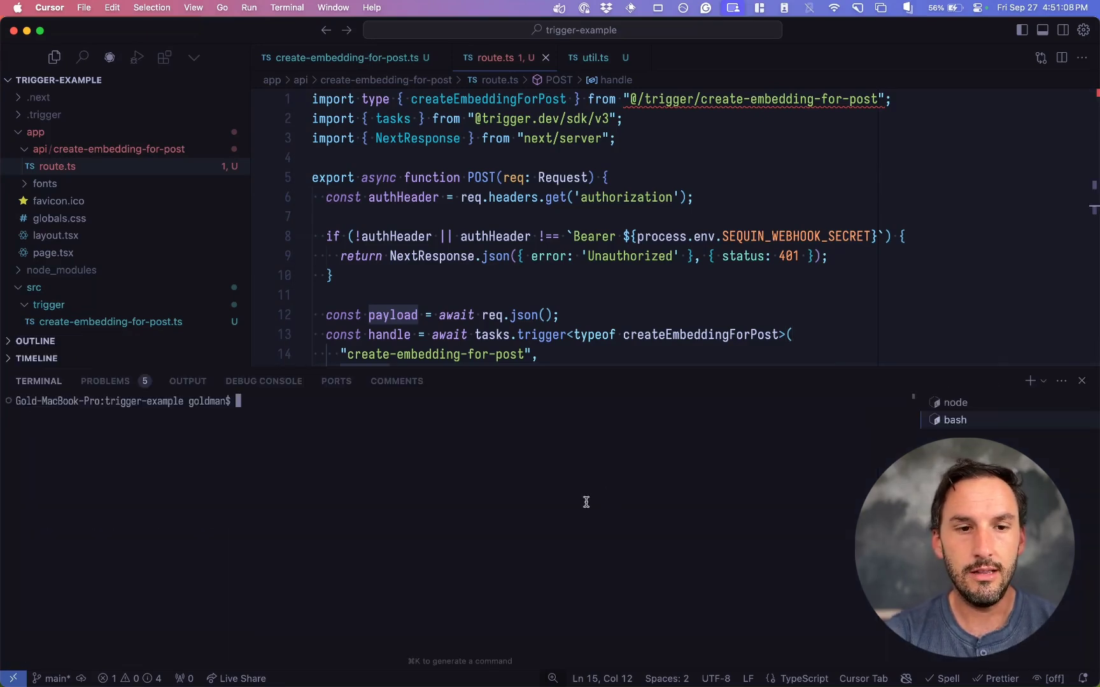
{"action": "type", "text": "npm "}
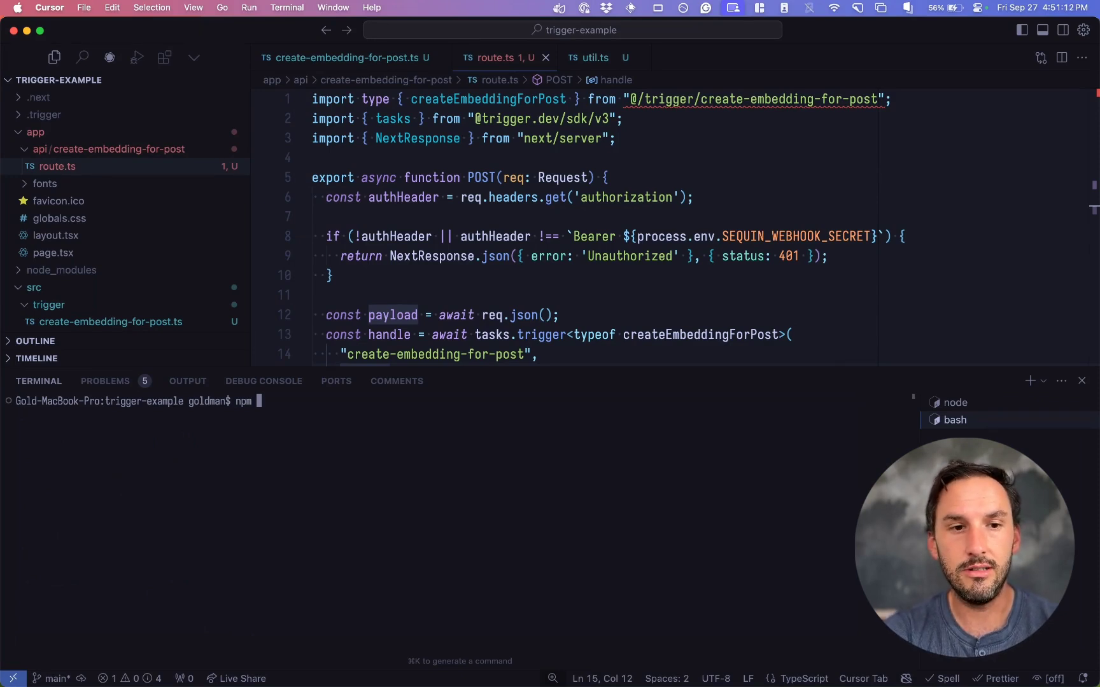
{"action": "type", "text": "run dev"}
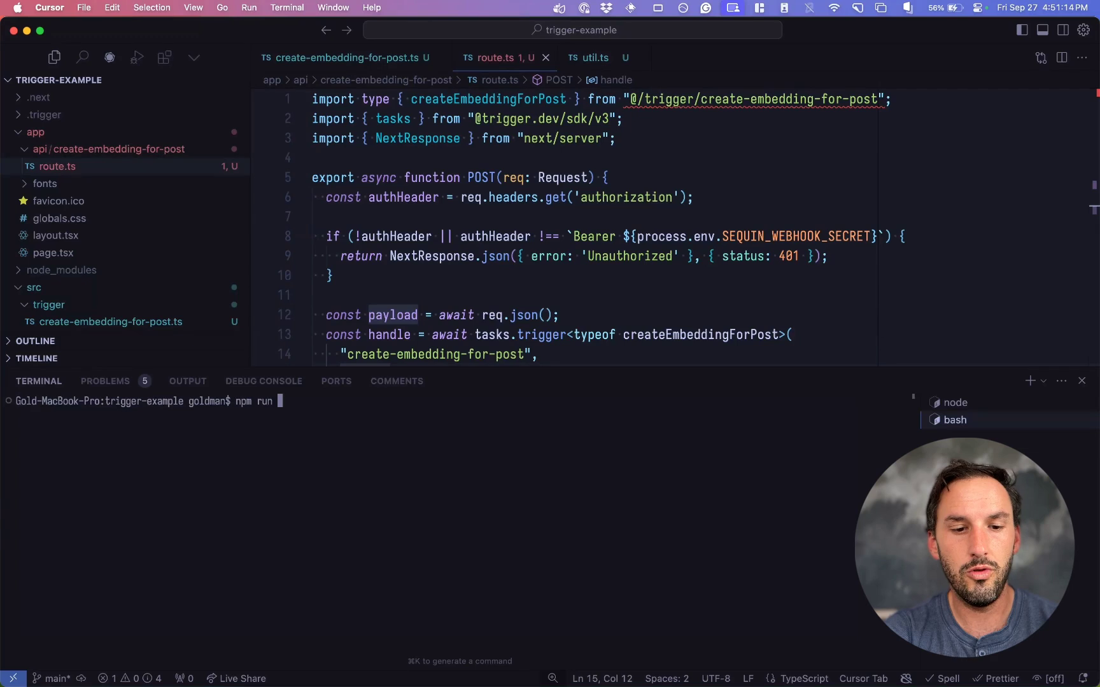
{"action": "key", "text": "Return"}
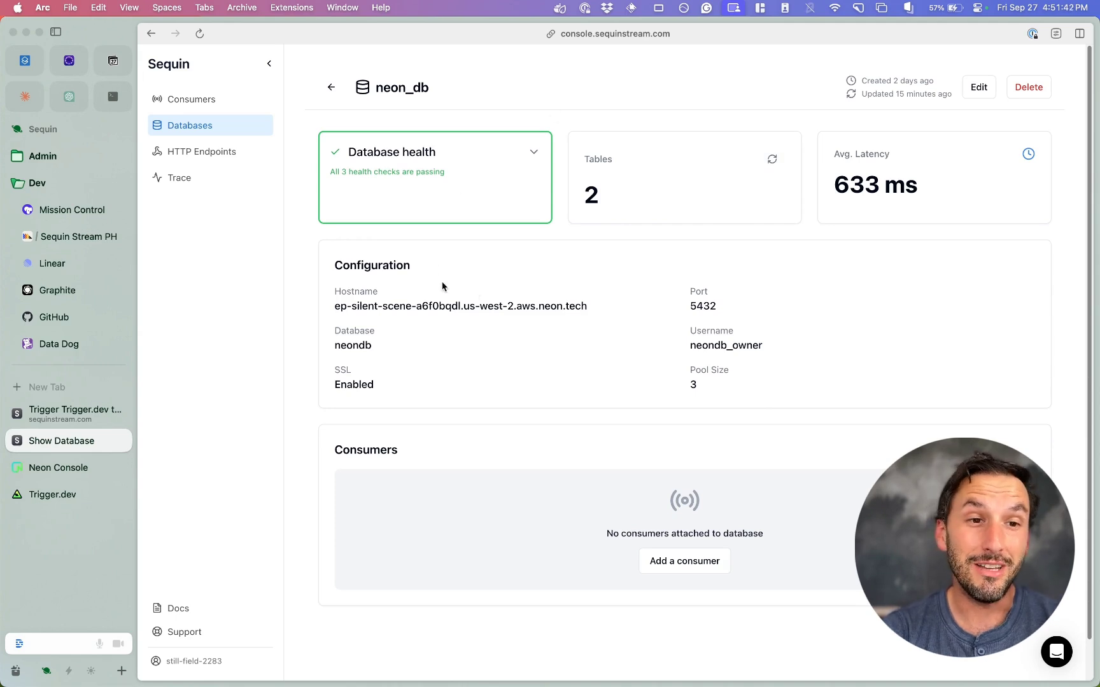
Create a new HTTP endpoint named eric_local pointed at a local app
{"action": "left_click", "coordinate": [204, 155]}
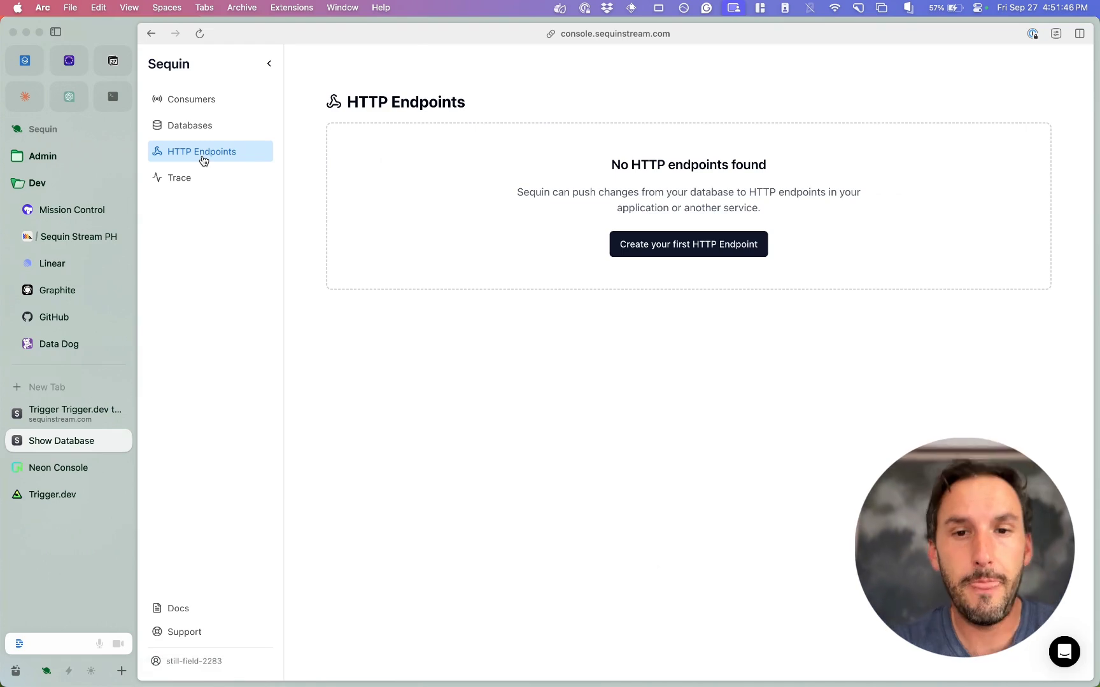
{"action": "left_click", "coordinate": [696, 252]}
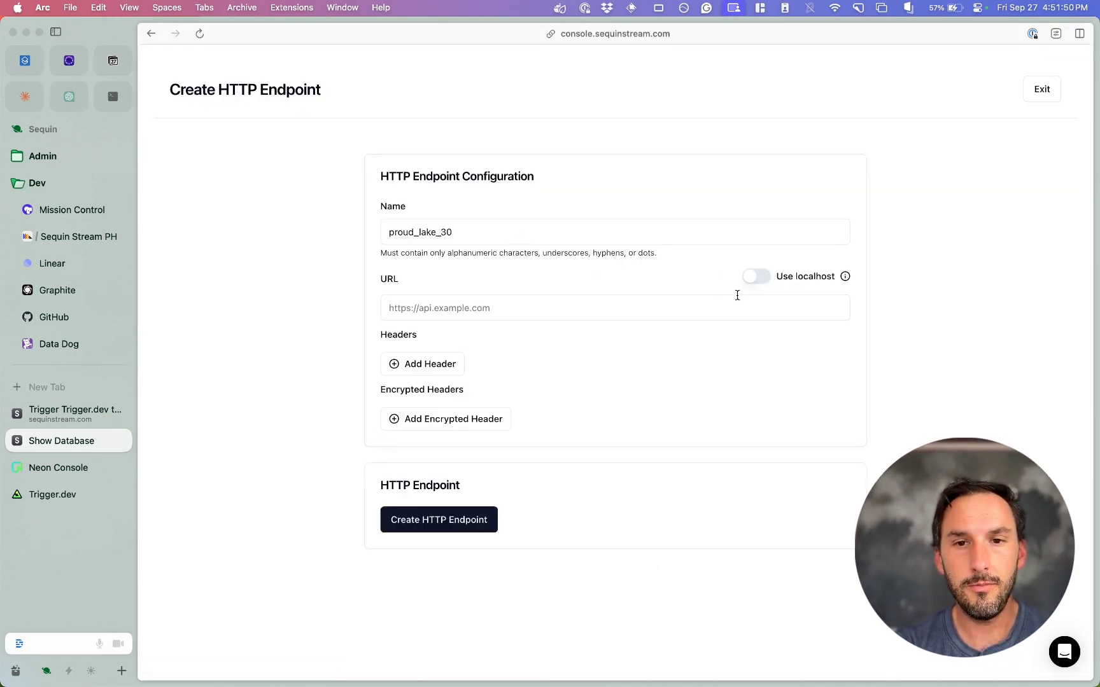
{"action": "left_click", "coordinate": [567, 232]}
{"action": "key", "text": "super+a"}
{"action": "type", "text": "er"}
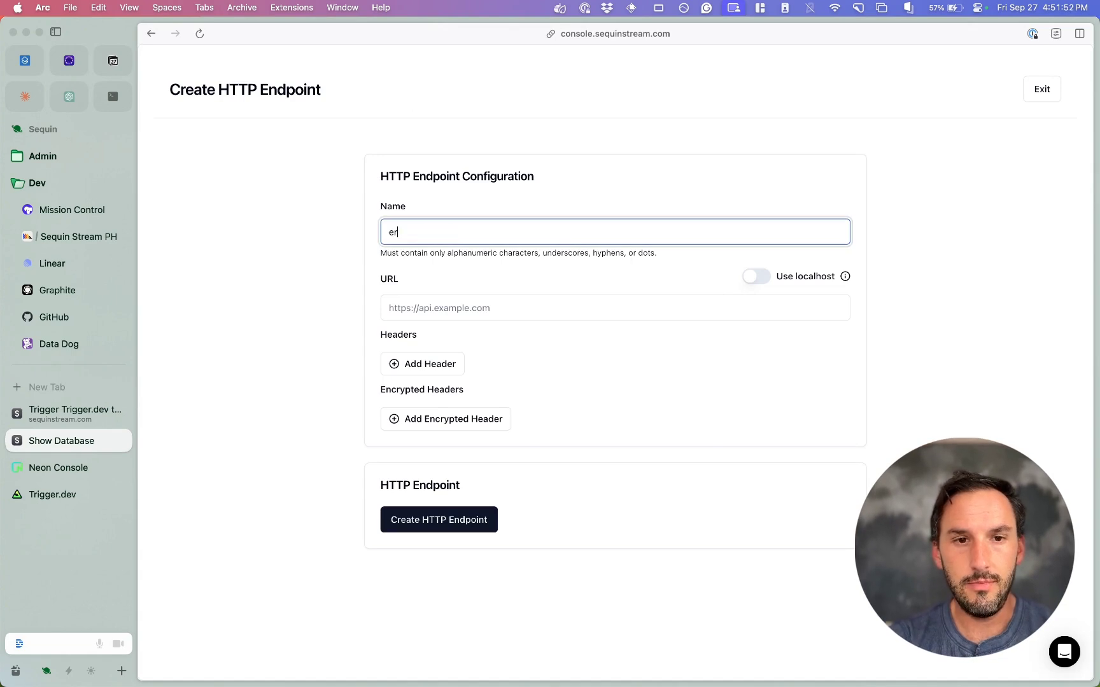
{"action": "type", "text": "local"}
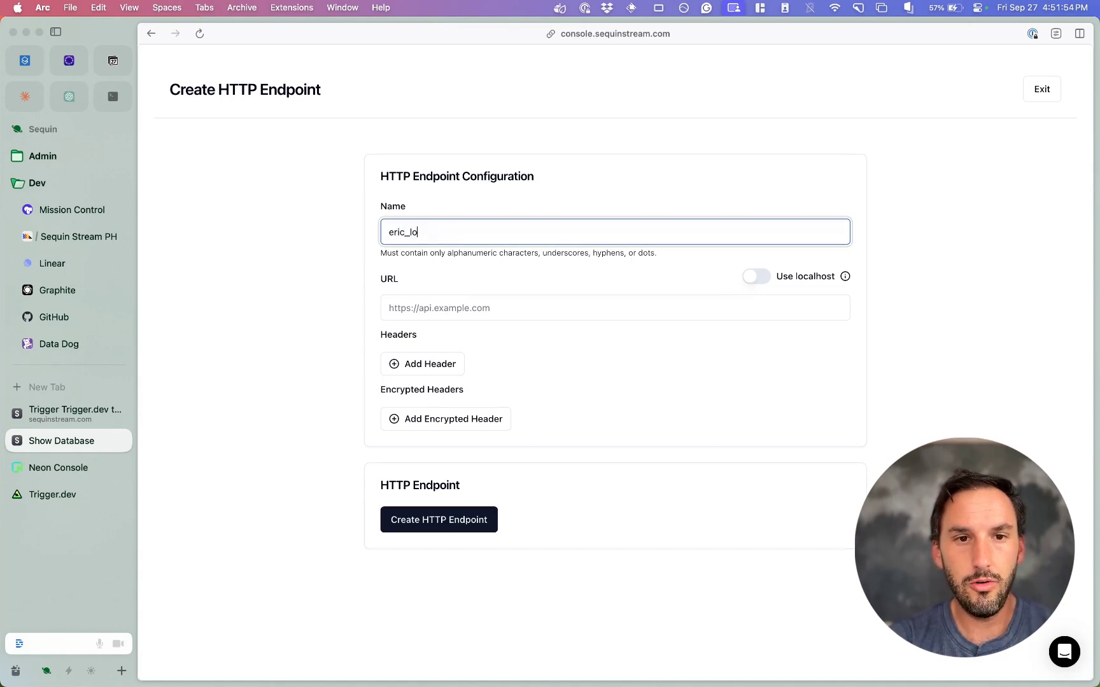
{"action": "left_click", "coordinate": [754, 277]}
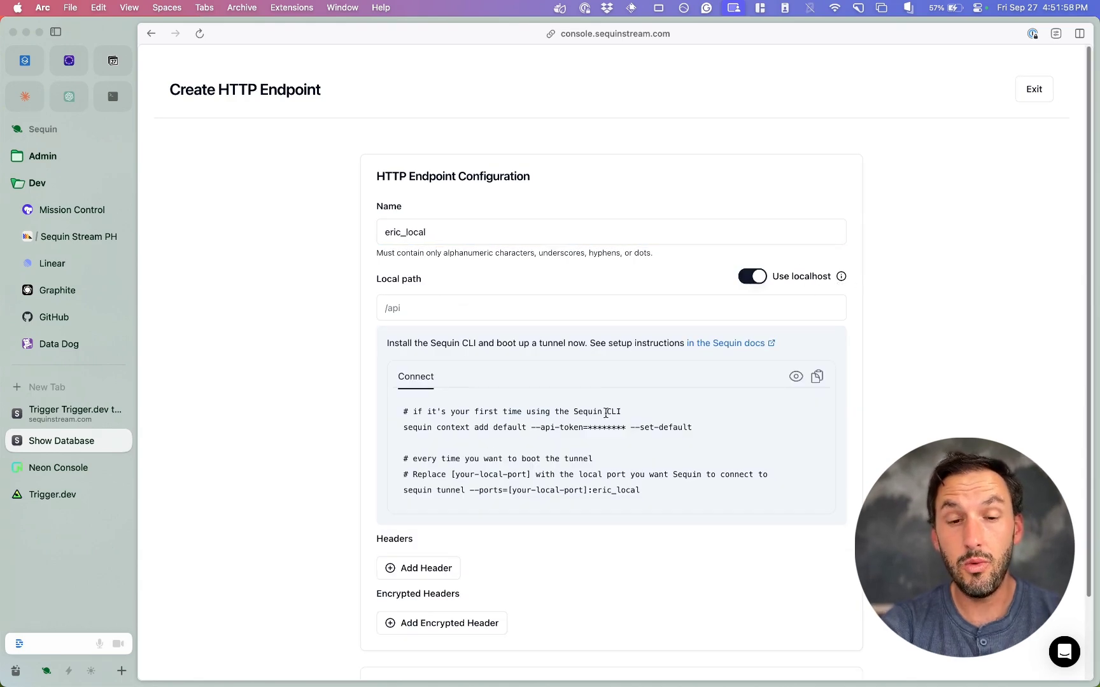
{"action": "scroll", "coordinate": [605, 414], "scroll_direction": "down", "scroll_amount": 3}
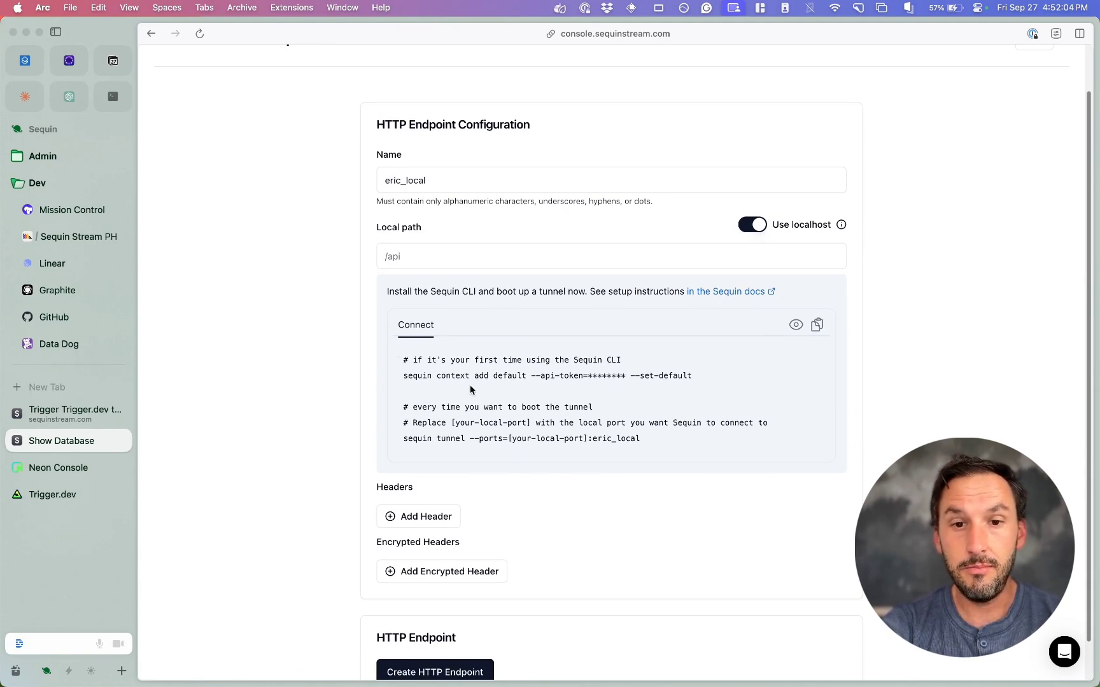
{"action": "scroll", "coordinate": [516, 406], "scroll_direction": "down", "scroll_amount": 1}
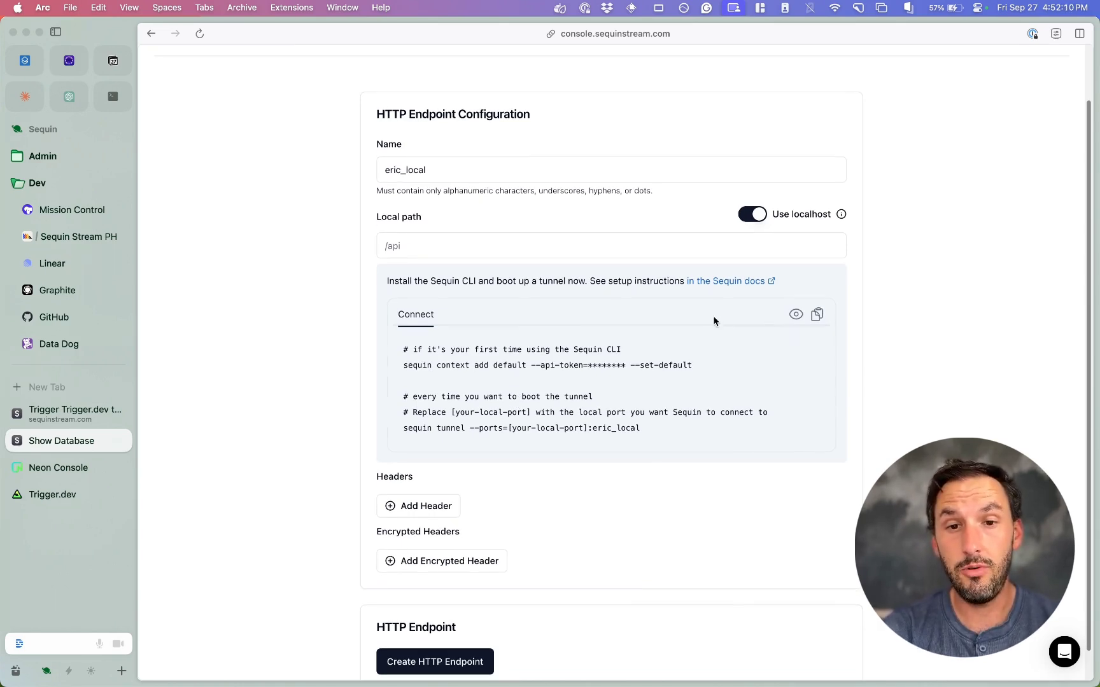
Reveal the API token and select the default-context command in the Connect block
{"action": "left_click", "coordinate": [796, 315]}
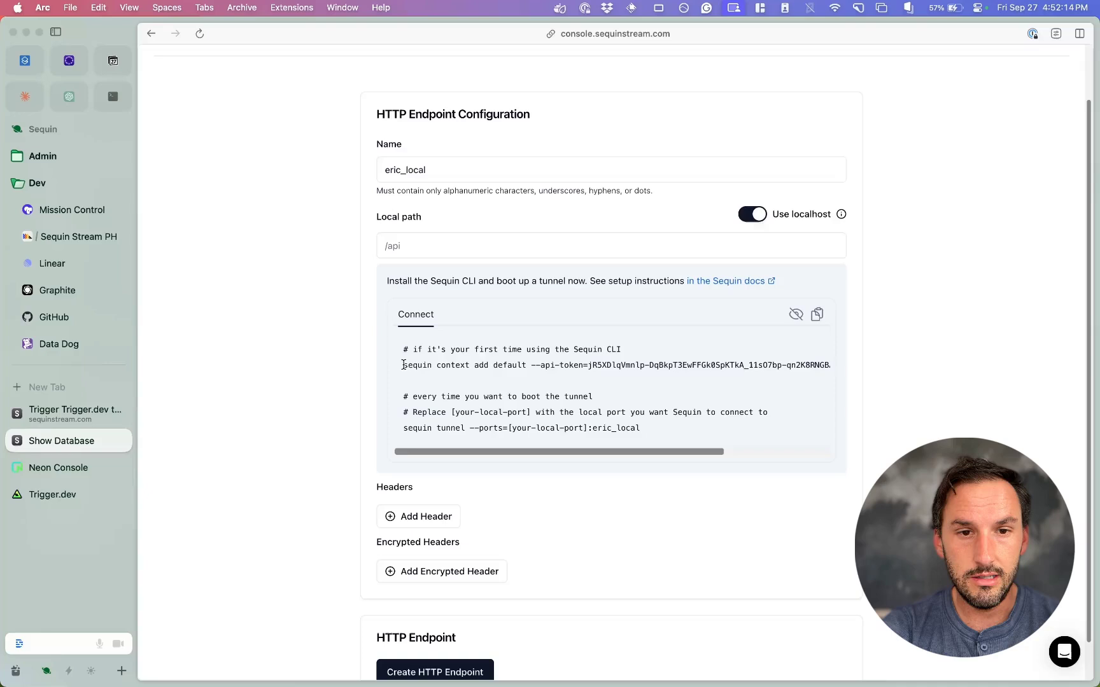
{"action": "left_click_drag", "start_coordinate": [403, 365], "coordinate": [875, 362]}
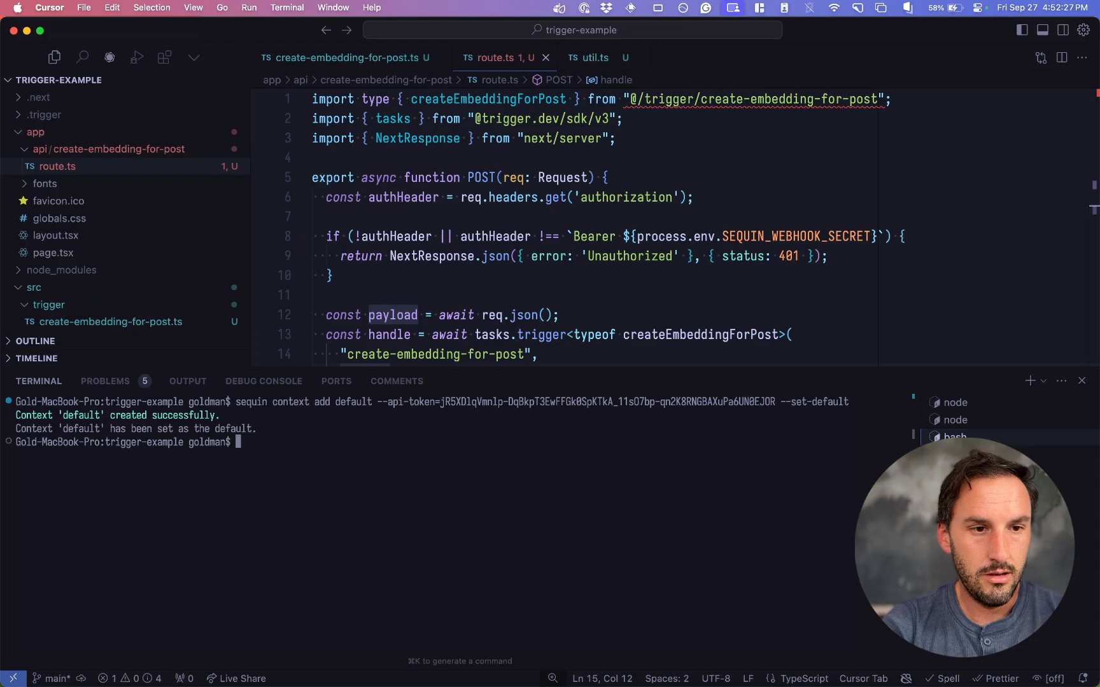
Copy the tunnel command from Sequin and paste it into Cursor's terminal
{"action": "key", "text": "ctrl+Up"}
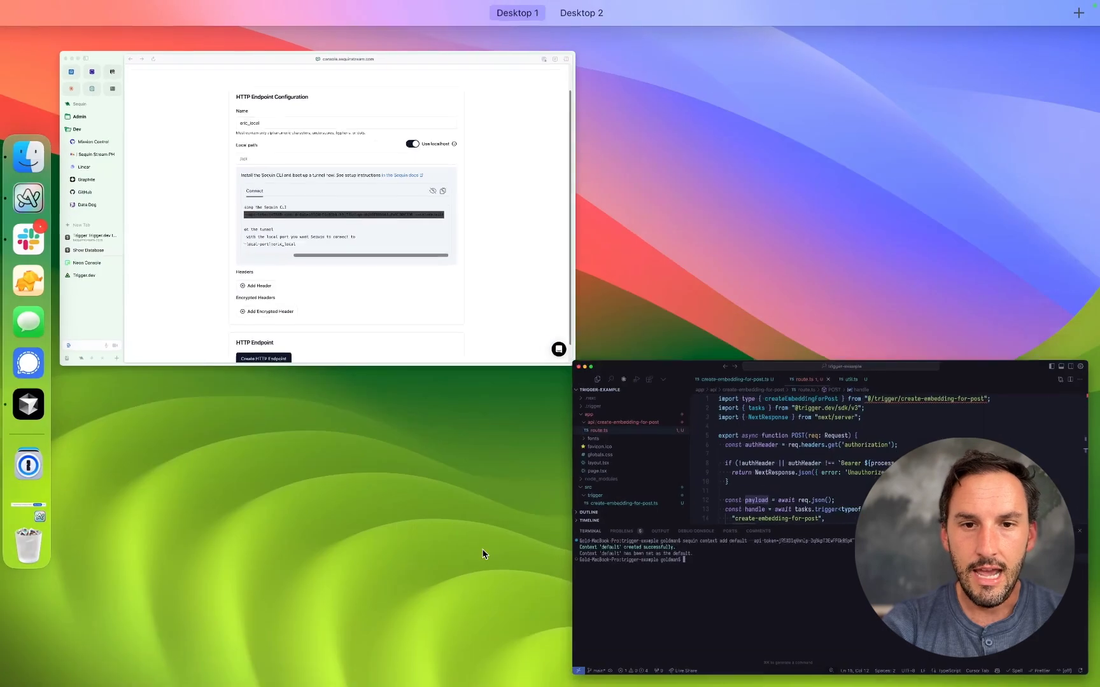
{"action": "left_click", "coordinate": [438, 258]}
{"action": "scroll", "coordinate": [529, 437], "scroll_direction": "down", "scroll_amount": 2}
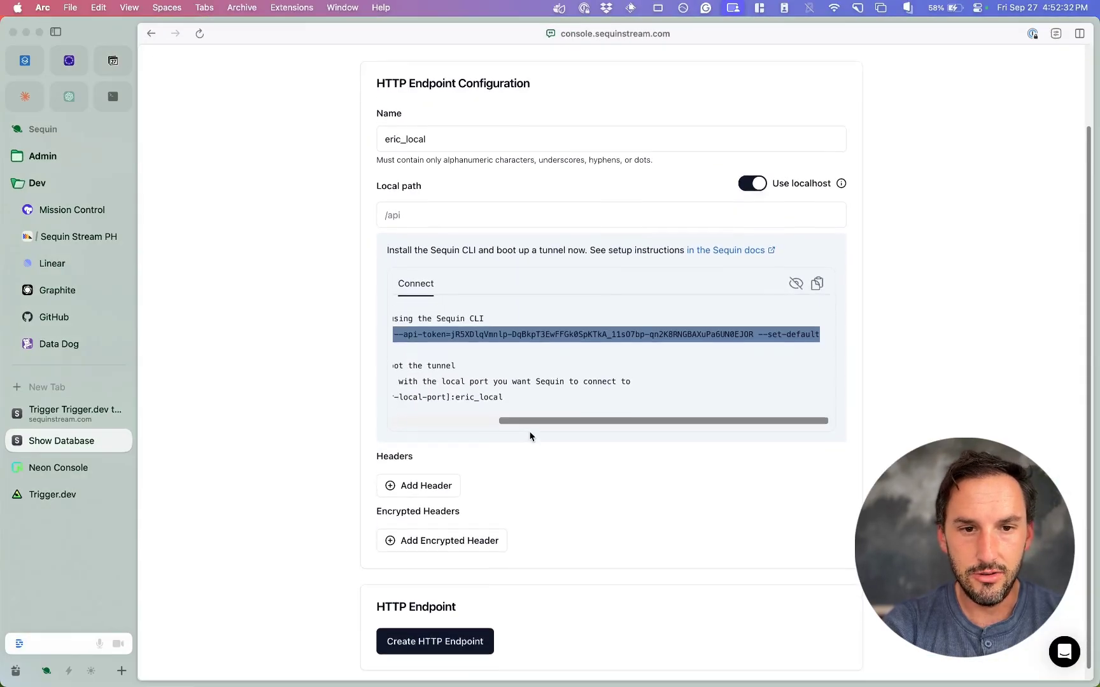
{"action": "left_click", "coordinate": [540, 362]}
{"action": "scroll", "coordinate": [540, 362], "scroll_direction": "left", "scroll_amount": 5}
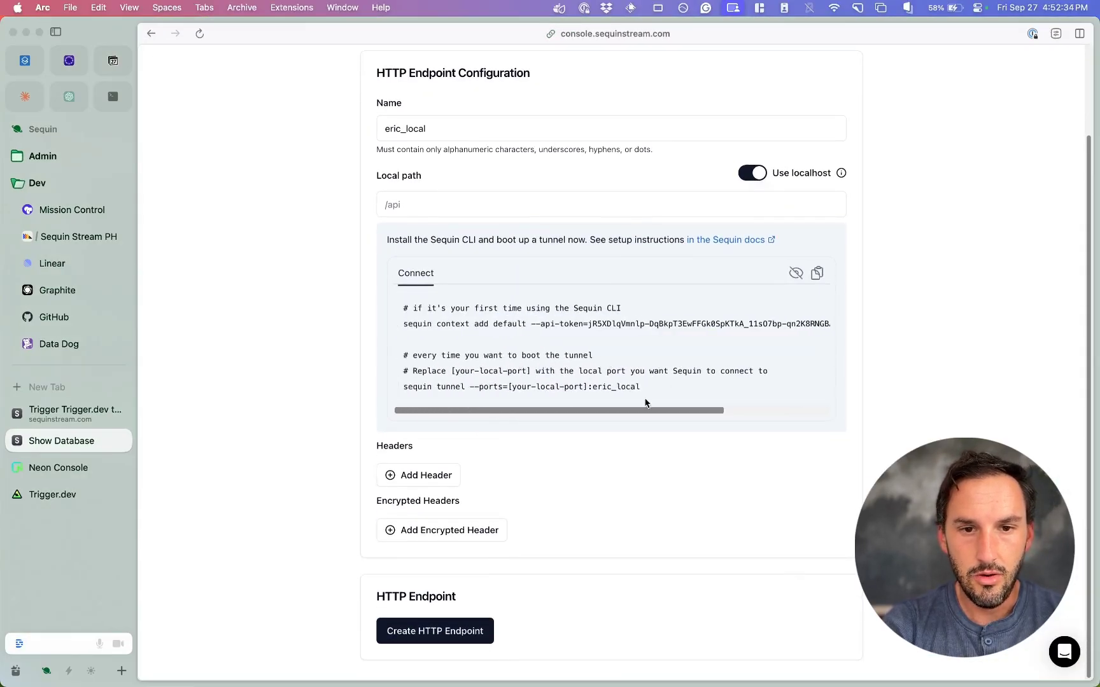
{"action": "left_click_drag", "start_coordinate": [640, 386], "coordinate": [401, 386]}
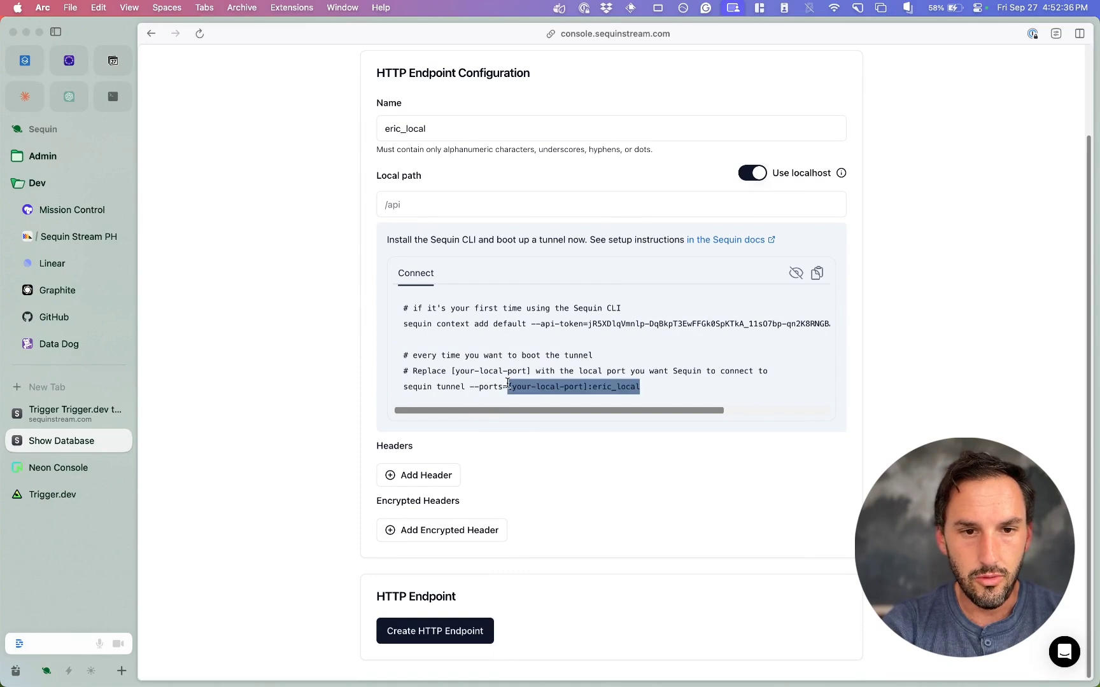
{"action": "key", "text": "super+c"}
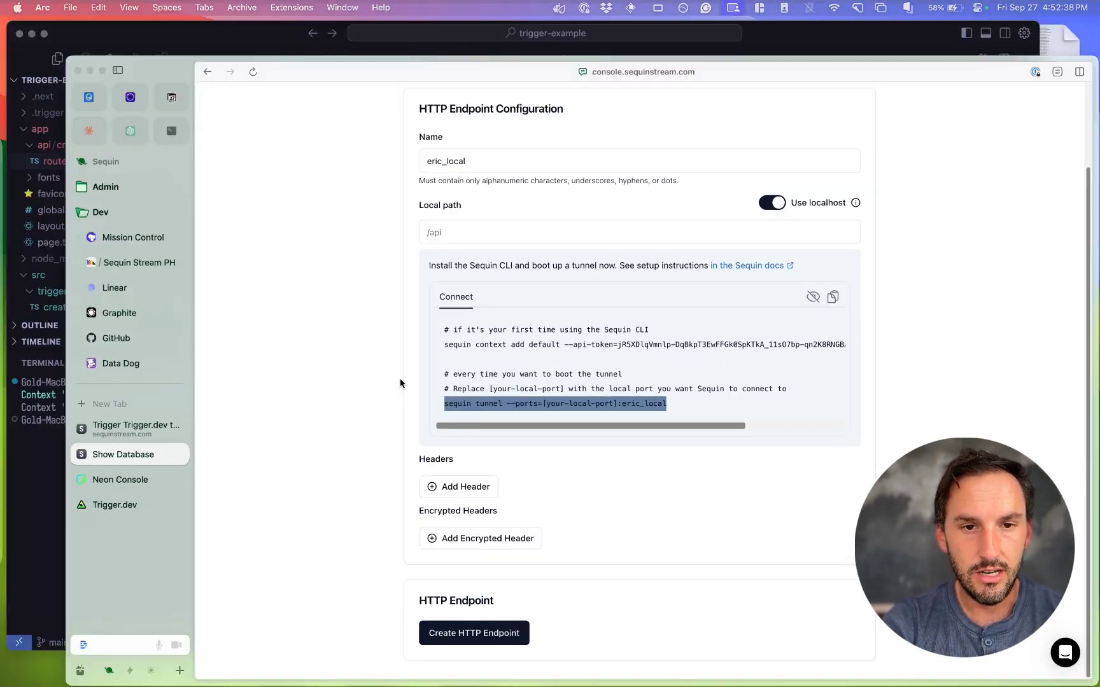
{"action": "key", "text": "F3"}
{"action": "left_click", "coordinate": [379, 250]}
{"action": "key", "text": "super+v"}
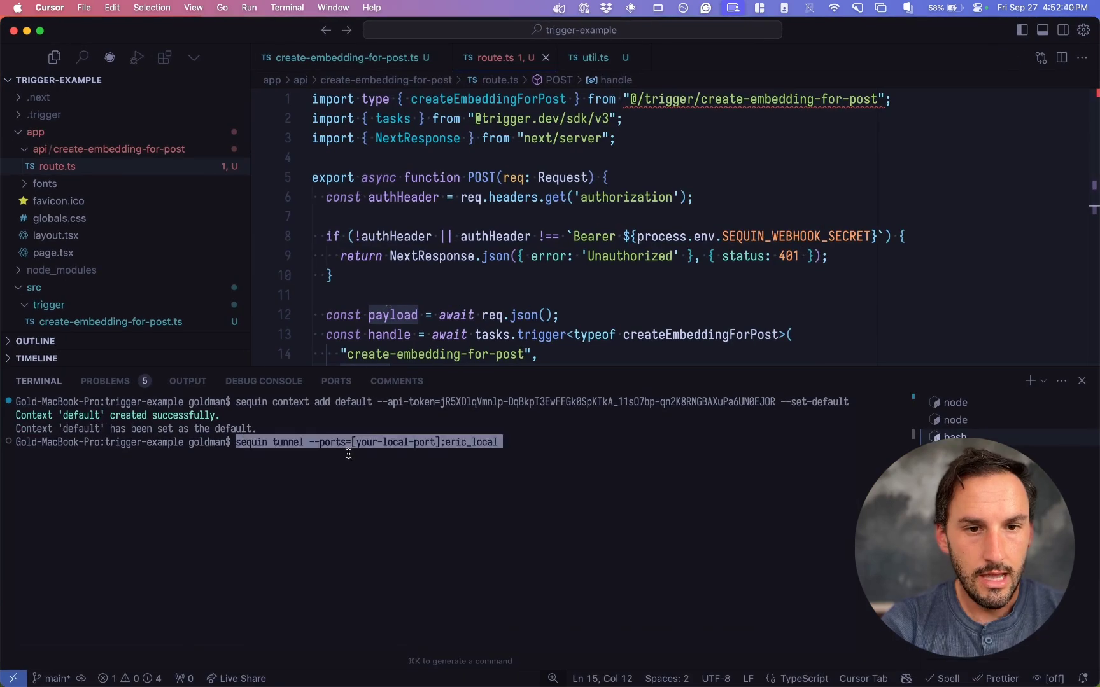
Check the worker and Next.js shells, then run the tunnel on local port 3000 to eric_local
{"action": "left_click", "coordinate": [955, 402]}
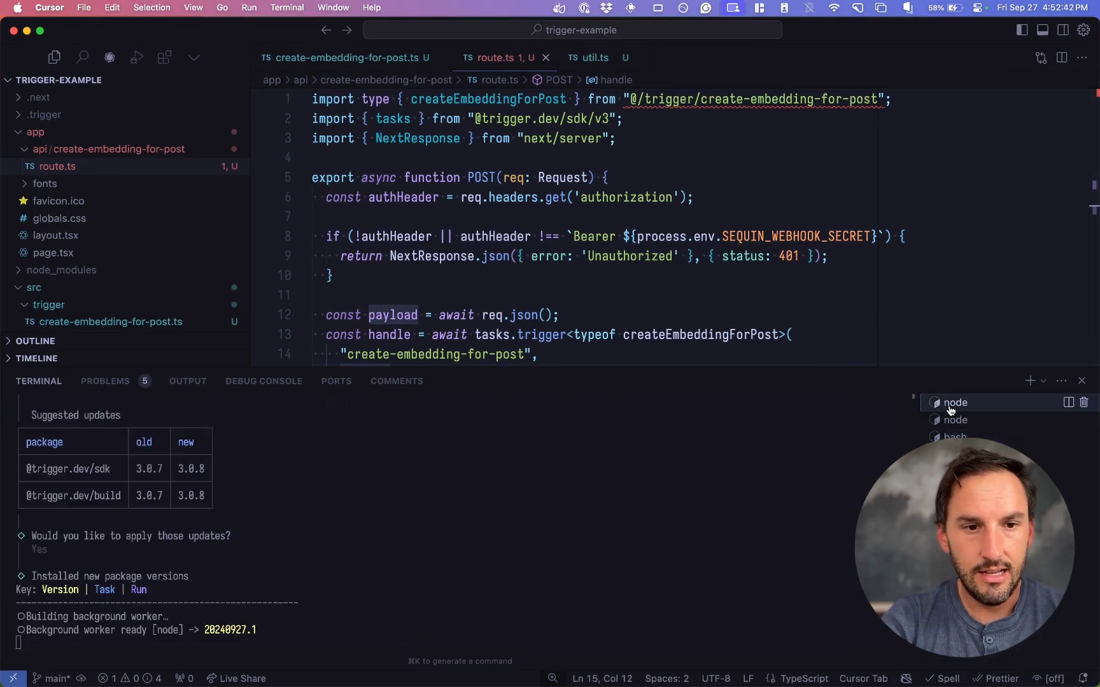
{"action": "left_click", "coordinate": [954, 420]}
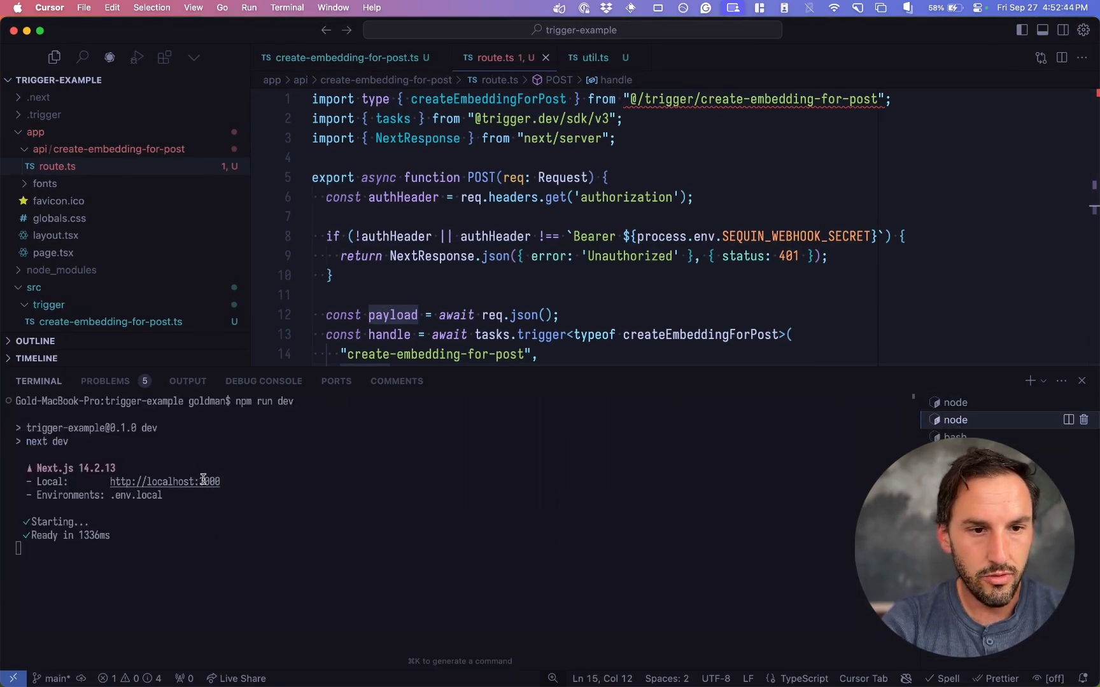
{"action": "left_click", "coordinate": [955, 438]}
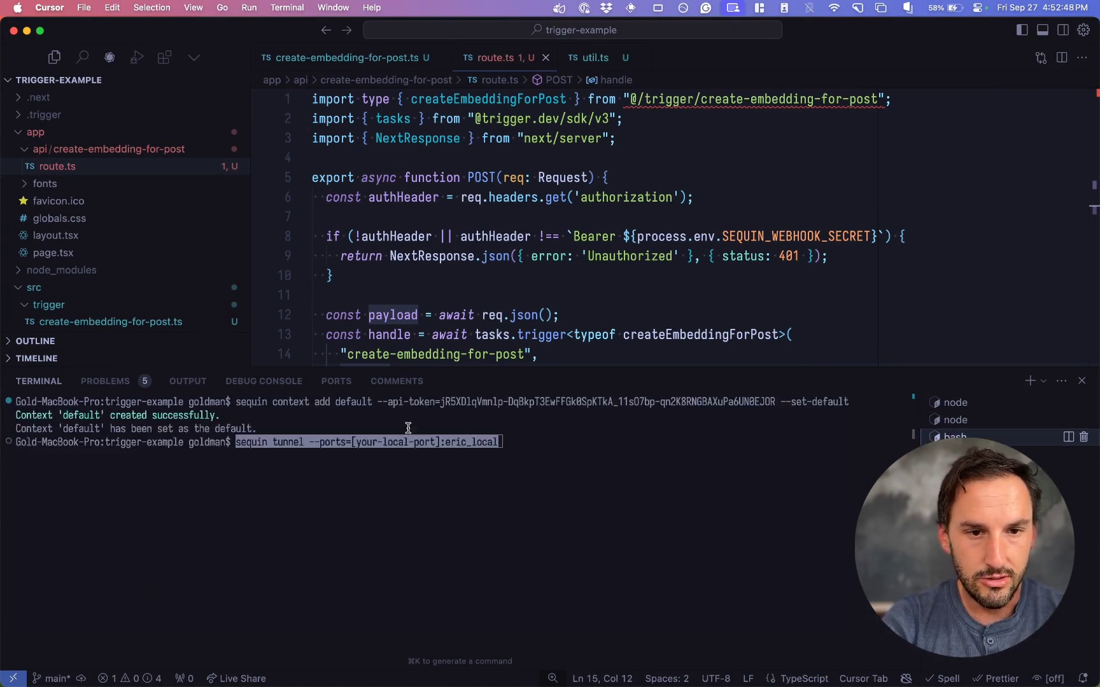
{"action": "left_click", "coordinate": [509, 447]}
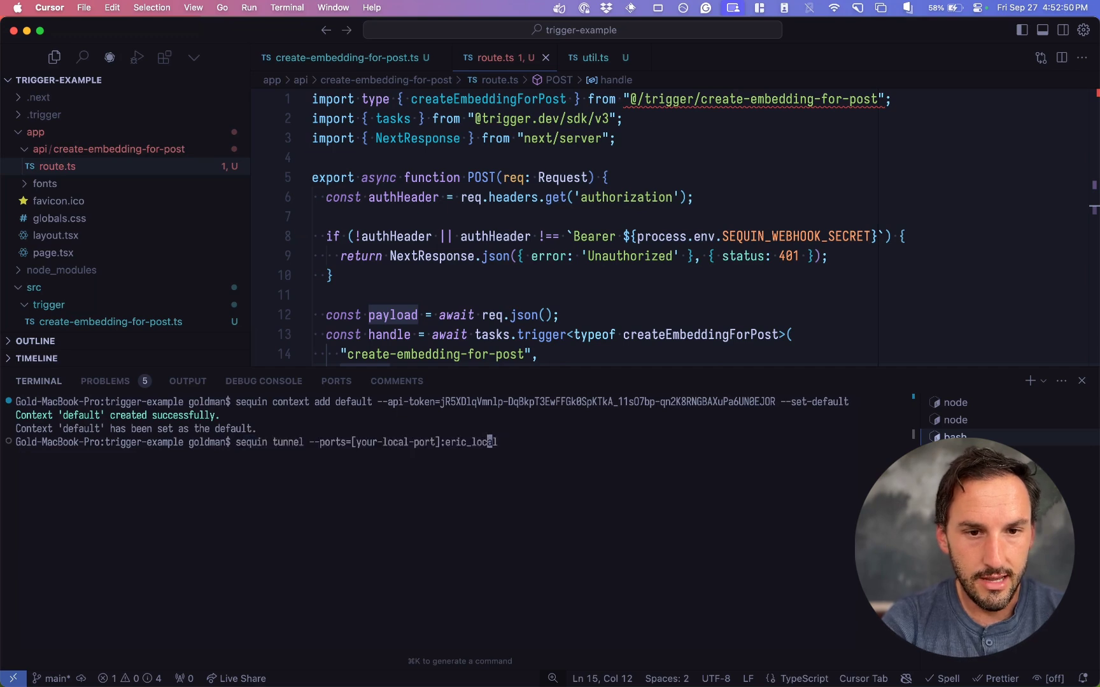
{"action": "key", "text": "Left"}
{"action": "key", "text": "Left"}
{"action": "key", "text": "Left"}
{"action": "key", "text": "BackSpace"}
{"action": "key", "text": "BackSpace"}
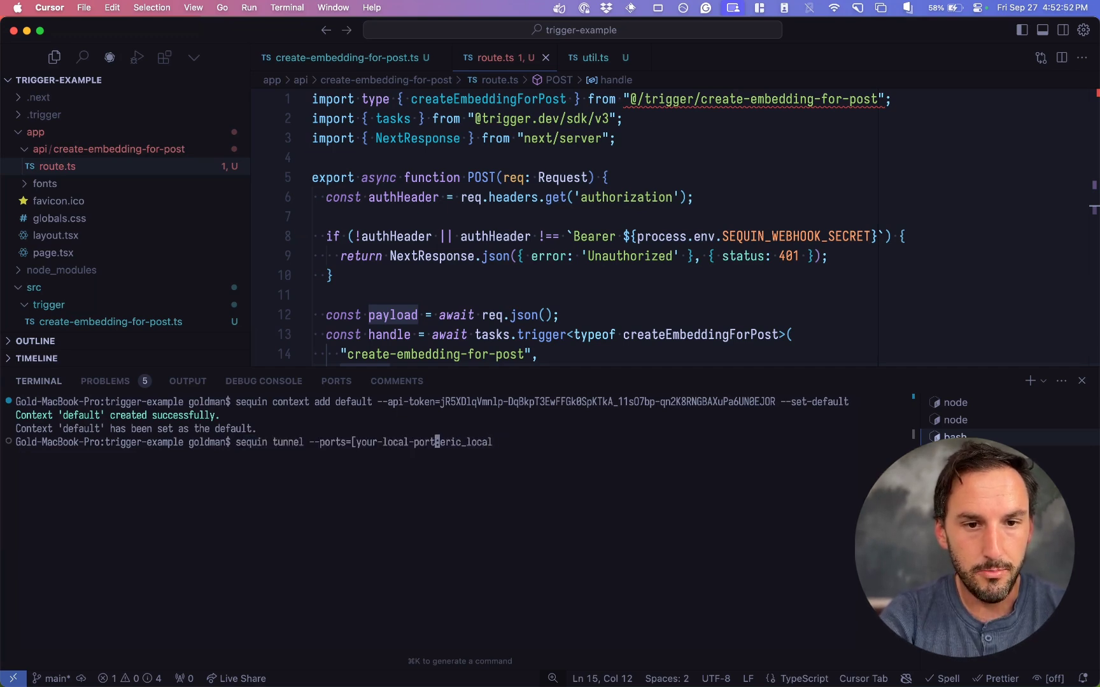
{"action": "key", "text": "BackSpace"}
{"action": "key", "text": "BackSpace"}
{"action": "key", "text": "BackSpace"}
{"action": "type", "text": "3000:"}
{"action": "key", "text": "Return"}
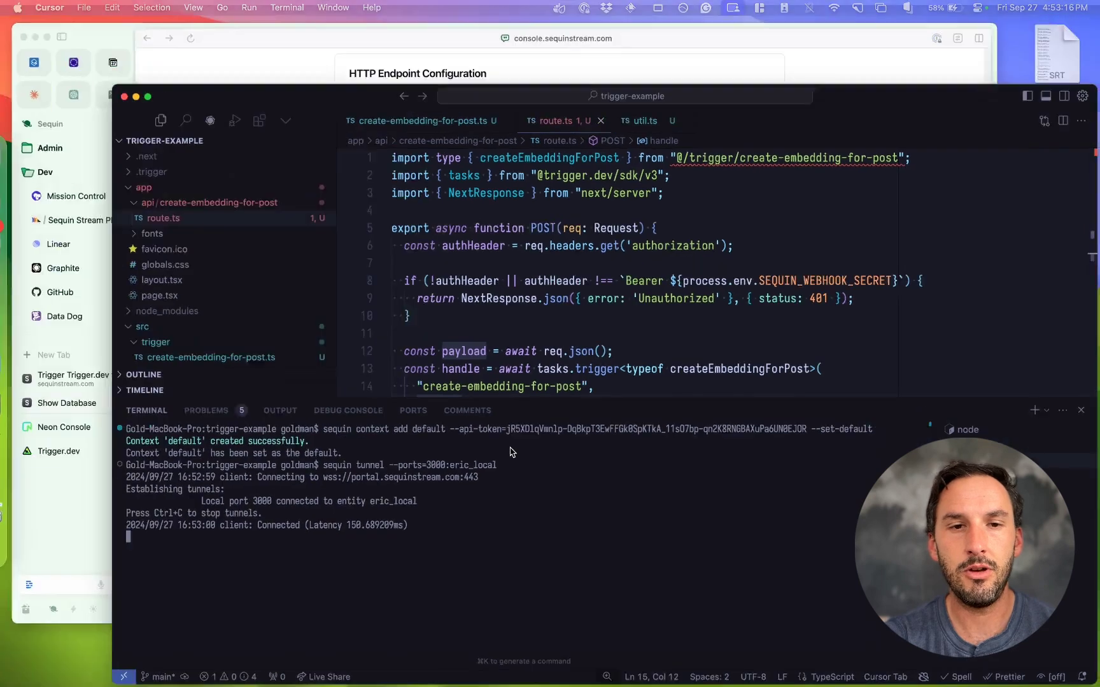
Add an encrypted Authorization header with the Bearer secret to the eric_local endpoint
{"action": "key", "text": "ctrl+Up"}
{"action": "left_click", "coordinate": [400, 279]}
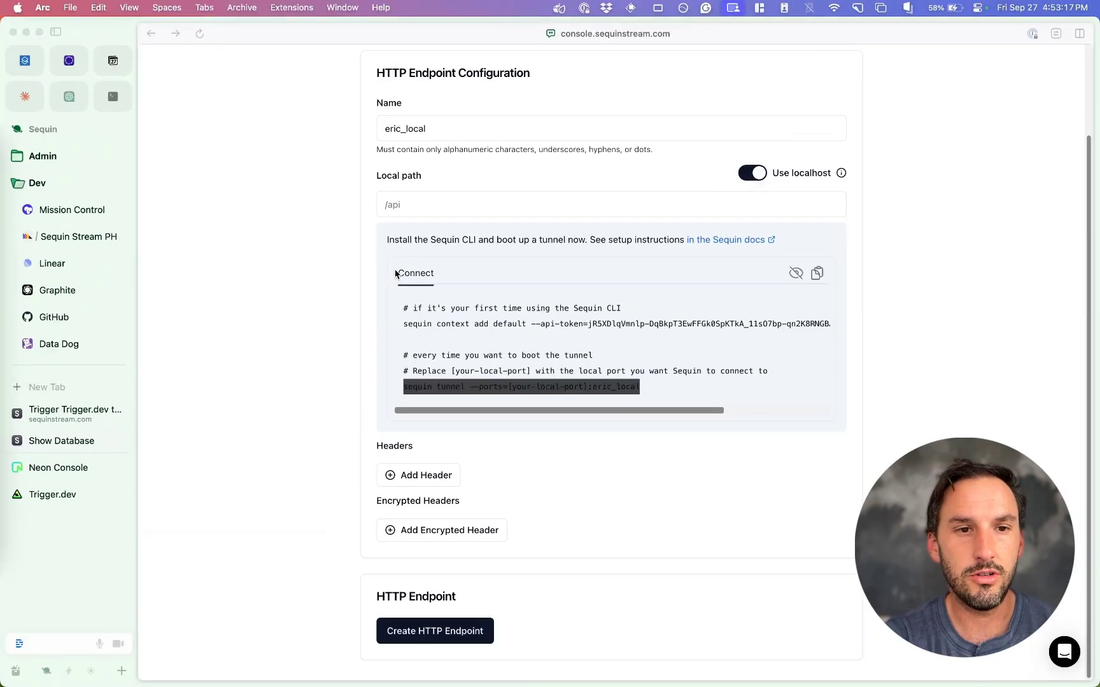
{"action": "left_click", "coordinate": [521, 457]}
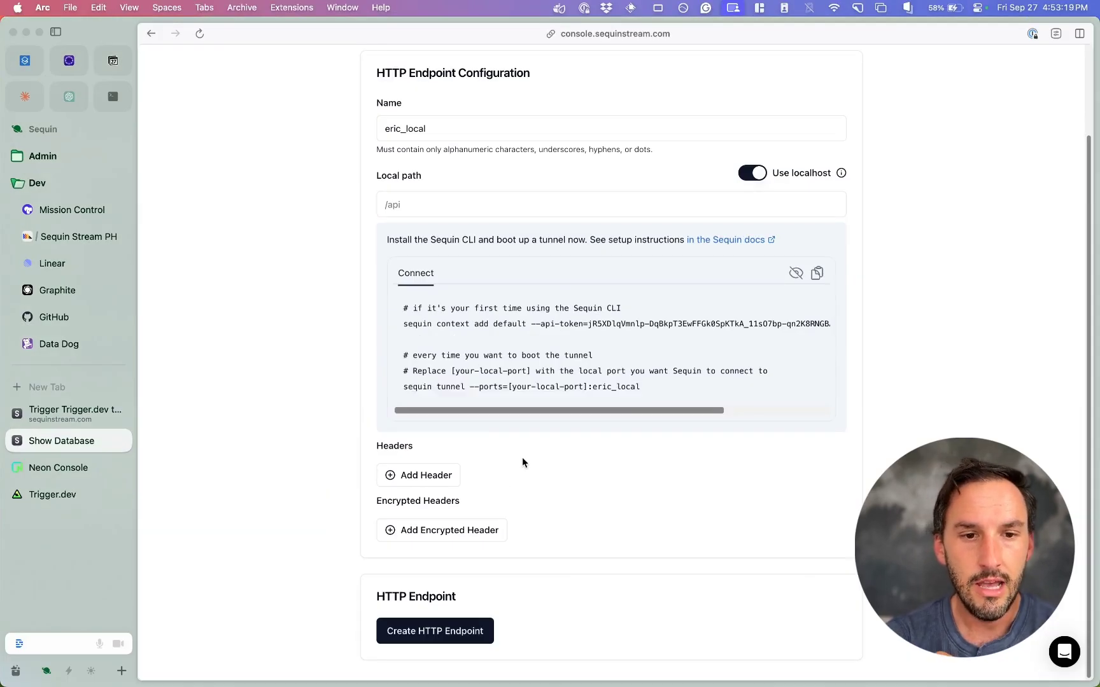
{"action": "left_click", "coordinate": [446, 534]}
{"action": "type", "text": "aut"}
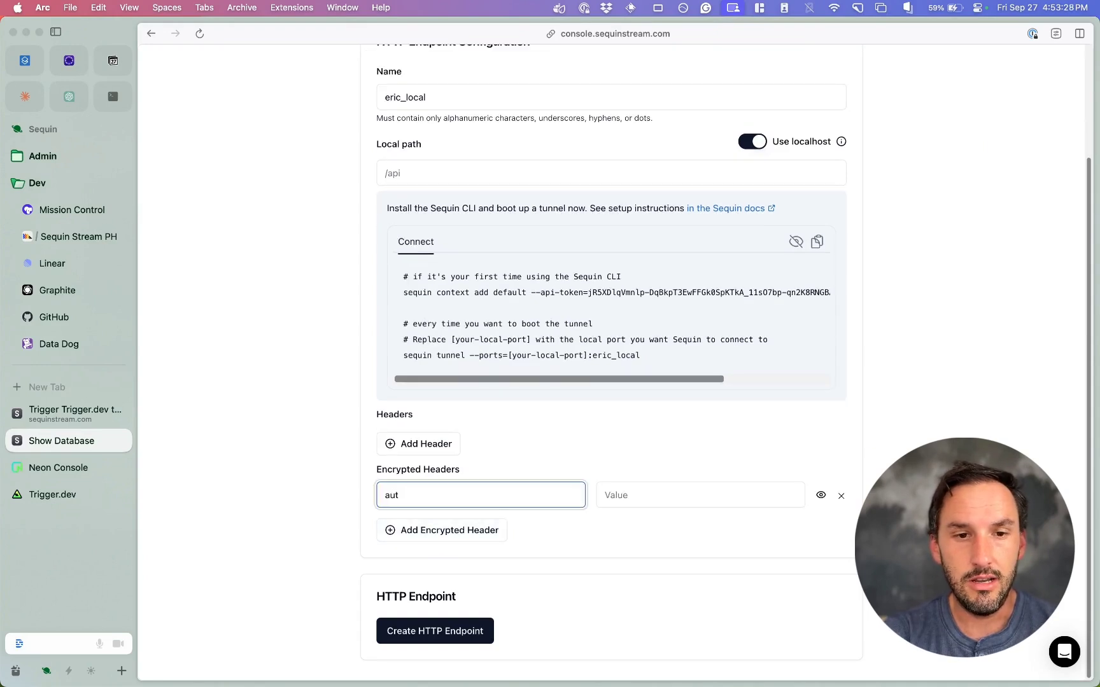
{"action": "type", "text": "Authorization"}
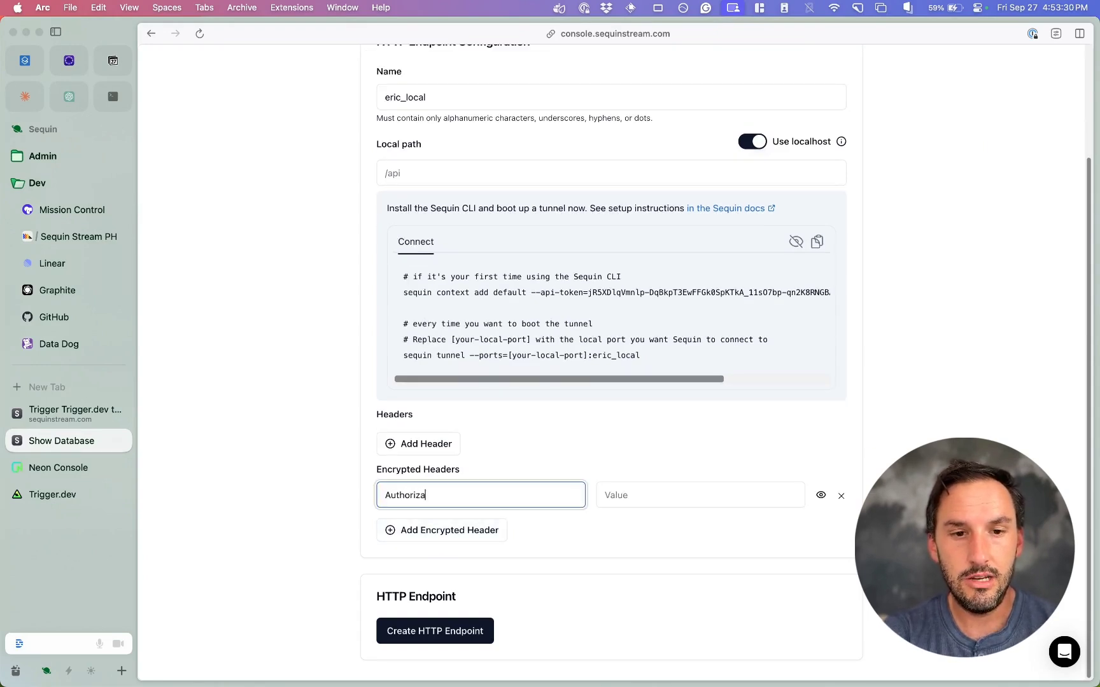
{"action": "key", "text": "Tab"}
{"action": "type", "text": "B"}
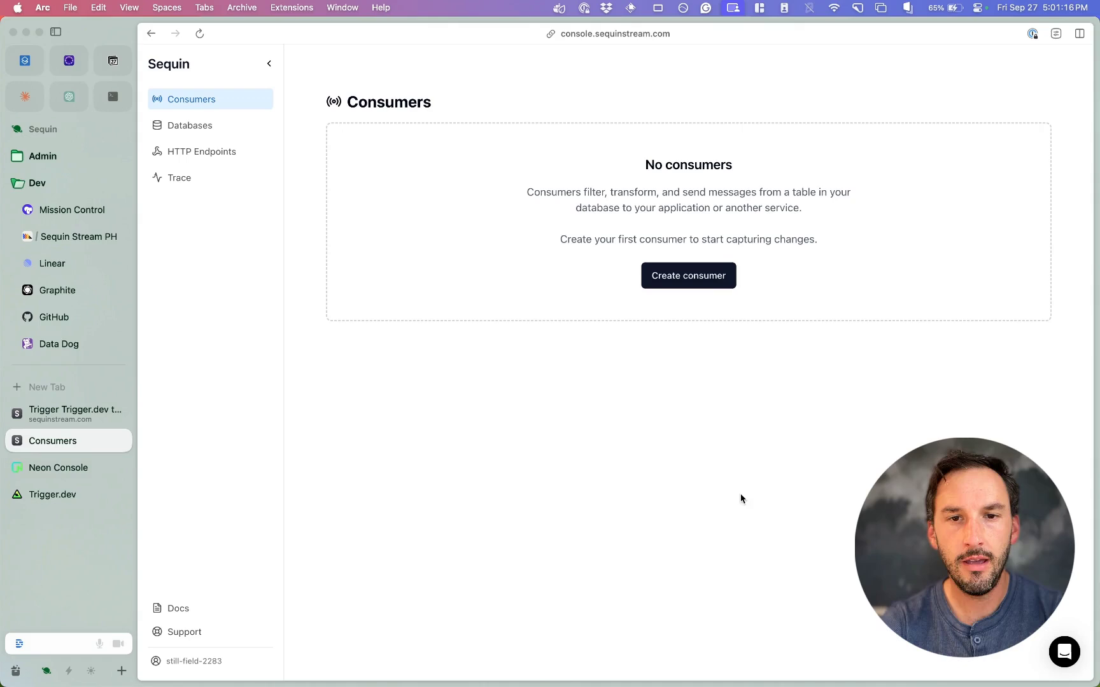
Start a new Rows consumer on the public.posts table
{"action": "left_click", "coordinate": [698, 276]}
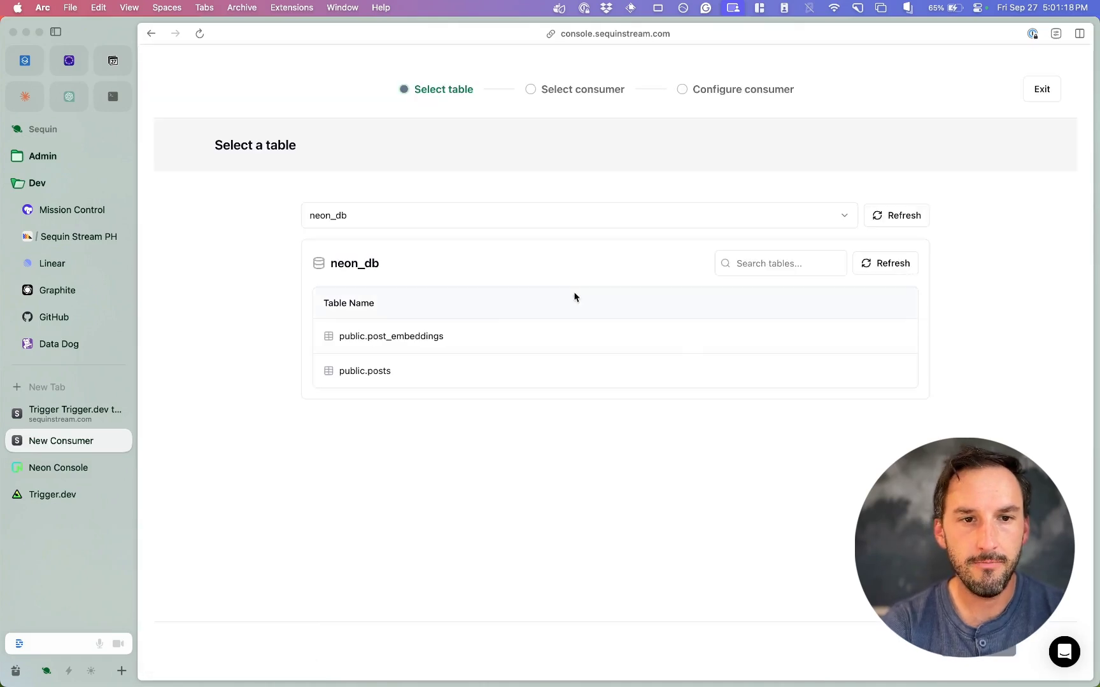
{"action": "left_click", "coordinate": [478, 375]}
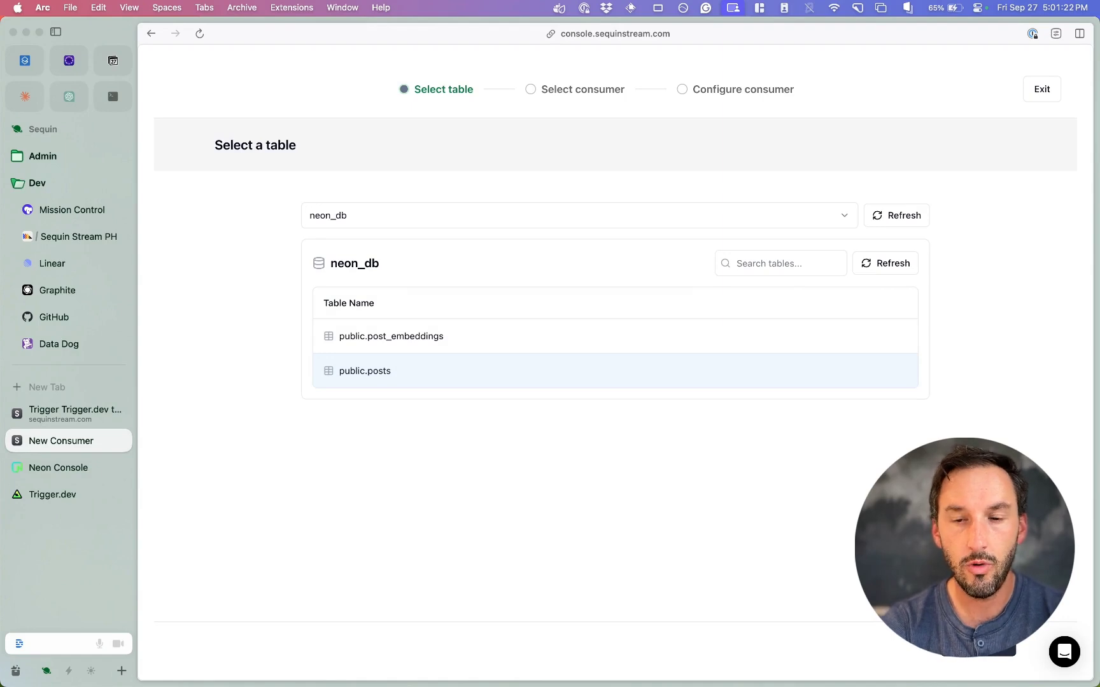
{"action": "key", "text": "Return"}
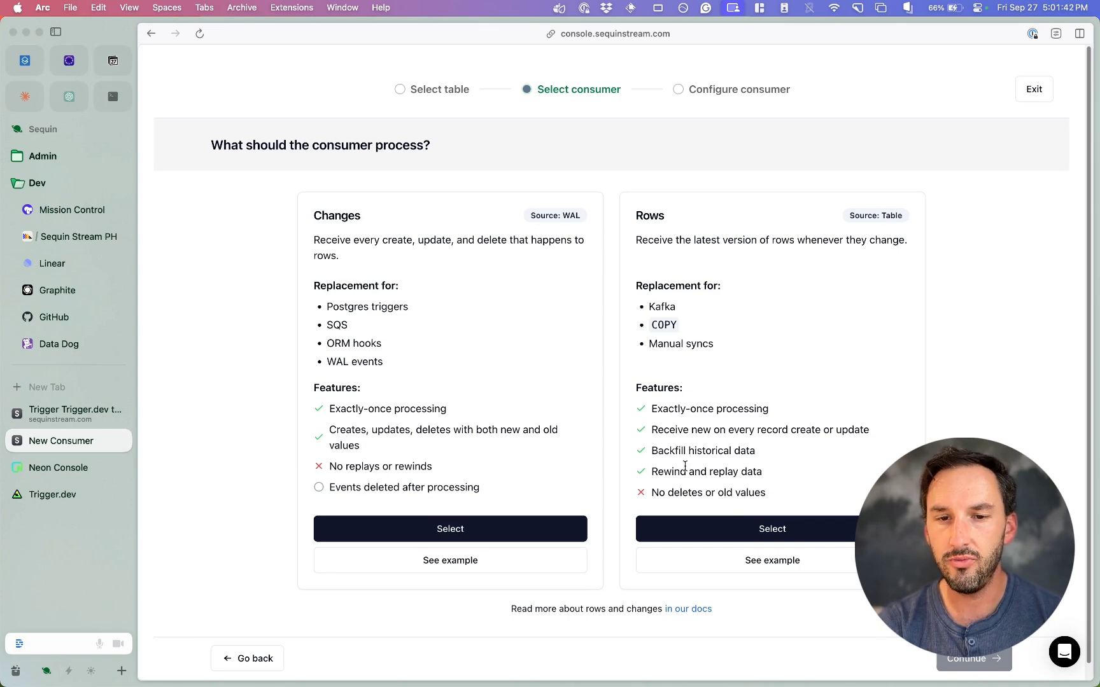
{"action": "left_click", "coordinate": [772, 528]}
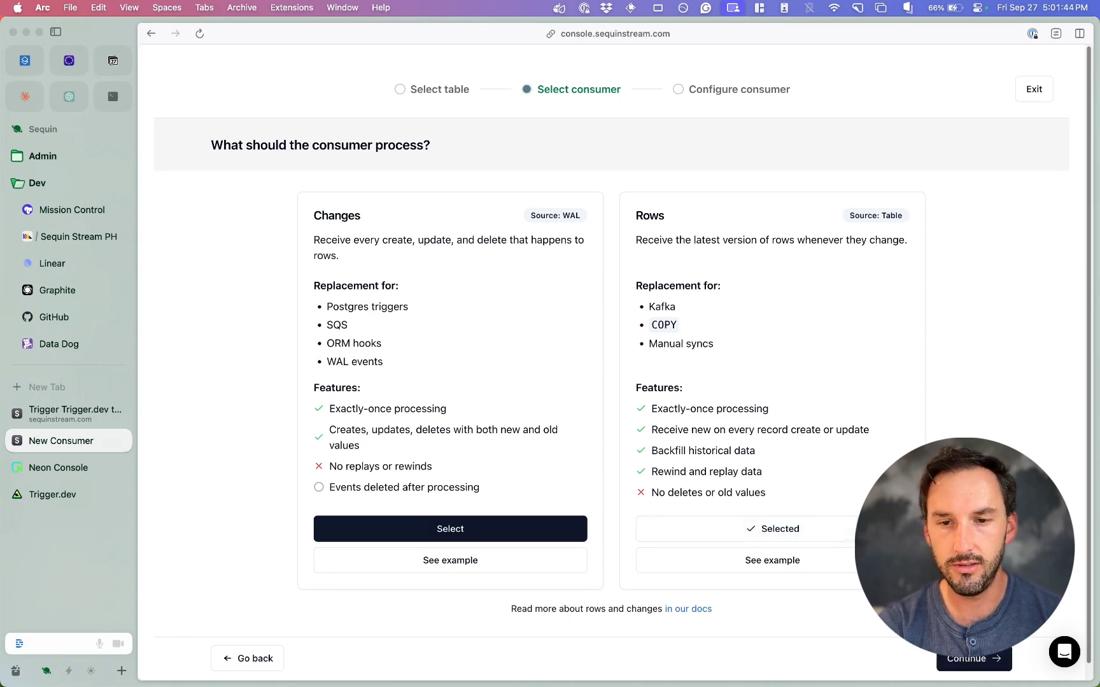
{"action": "left_click", "coordinate": [974, 659]}
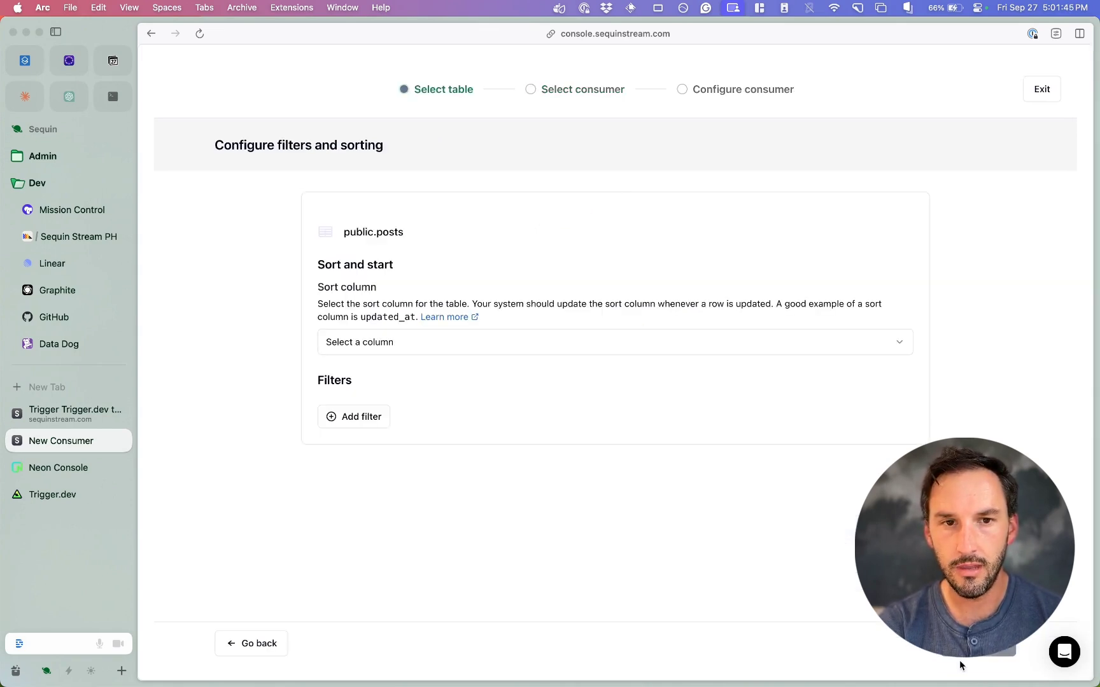
Sort the consumer by updated_at from the beginning and choose HTTP push delivery
{"action": "left_click", "coordinate": [465, 350]}
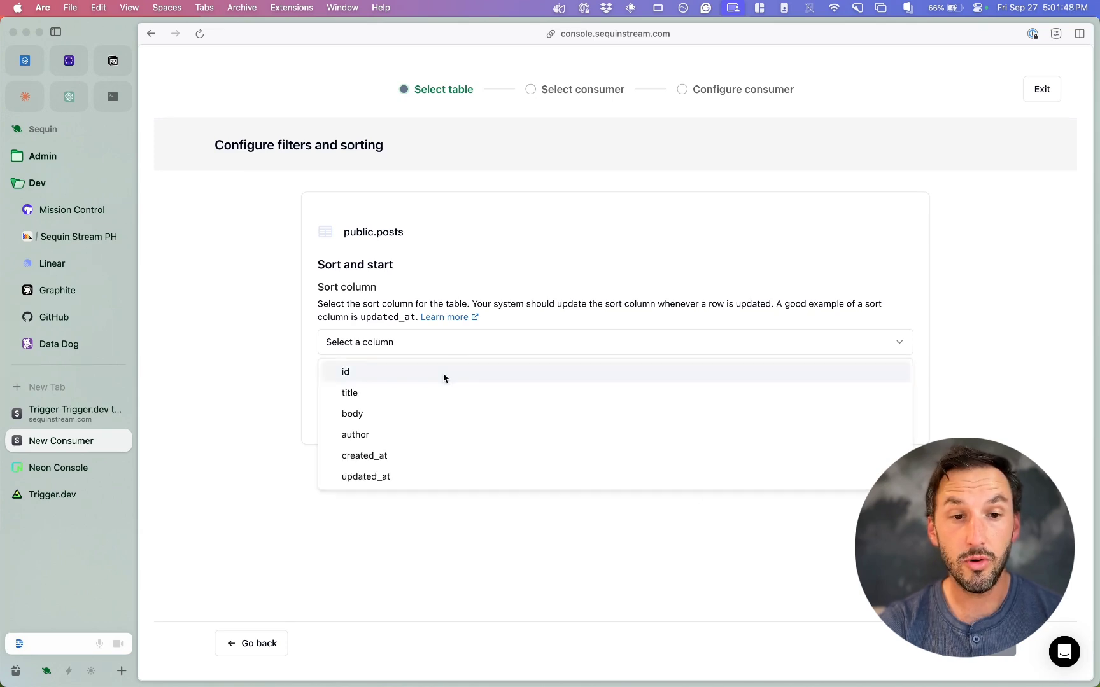
{"action": "left_click", "coordinate": [398, 477]}
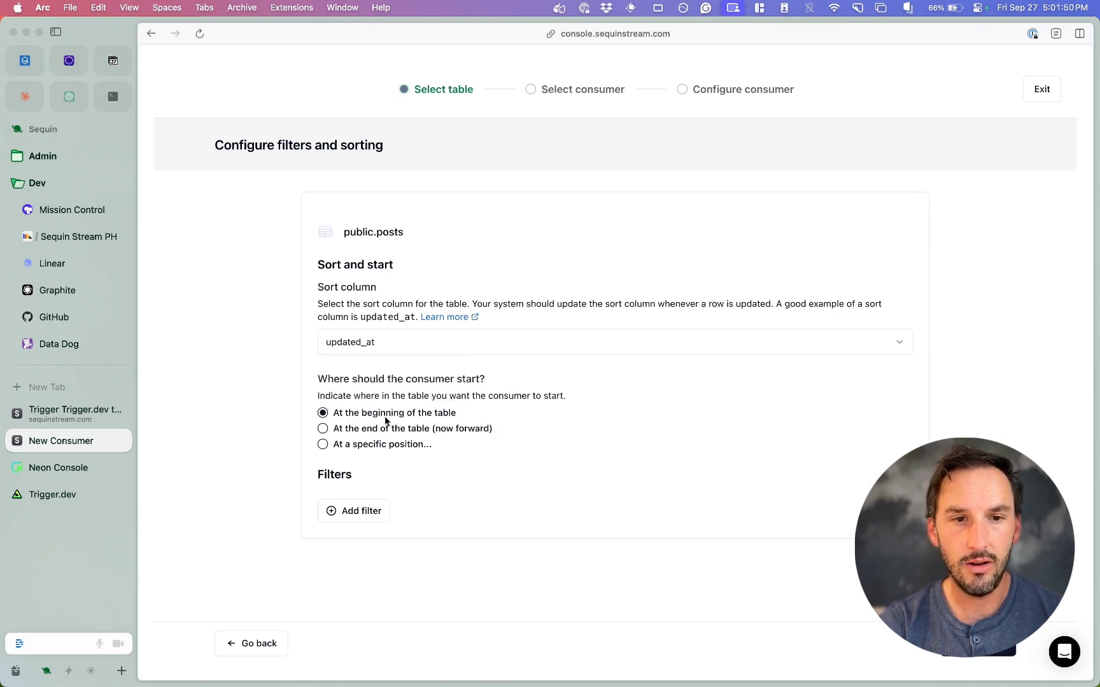
{"action": "left_click", "coordinate": [350, 514]}
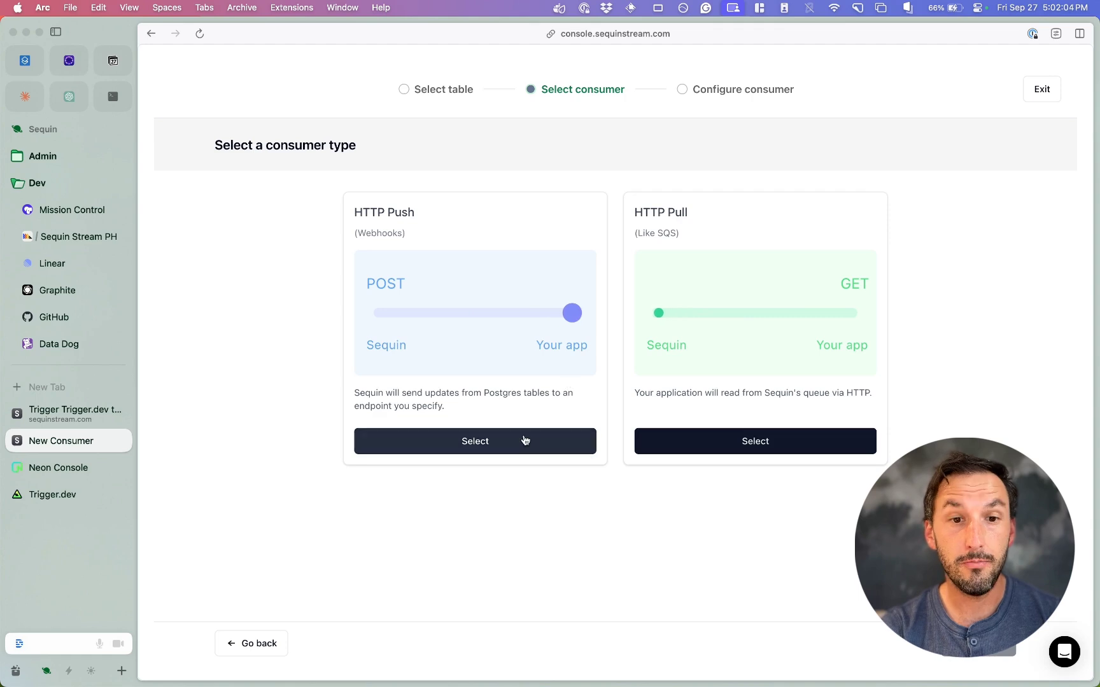
{"action": "left_click", "coordinate": [526, 441]}
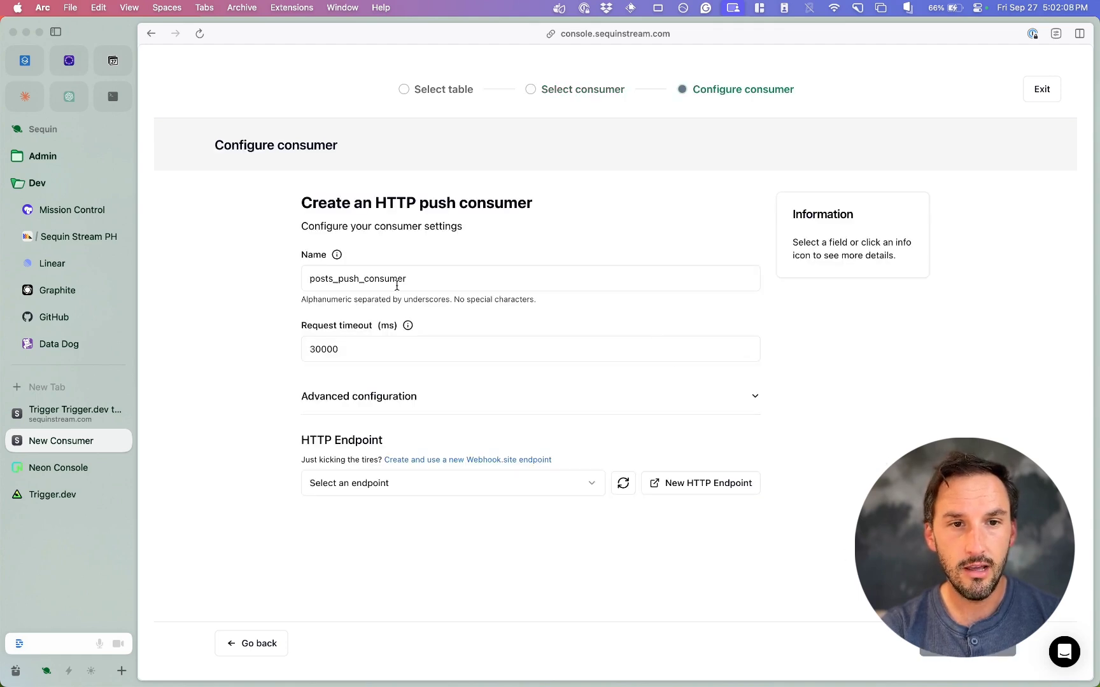
Select eric_local as the HTTP endpoint and enter path /api/create-embedding-for-post
{"action": "left_click", "coordinate": [401, 486]}
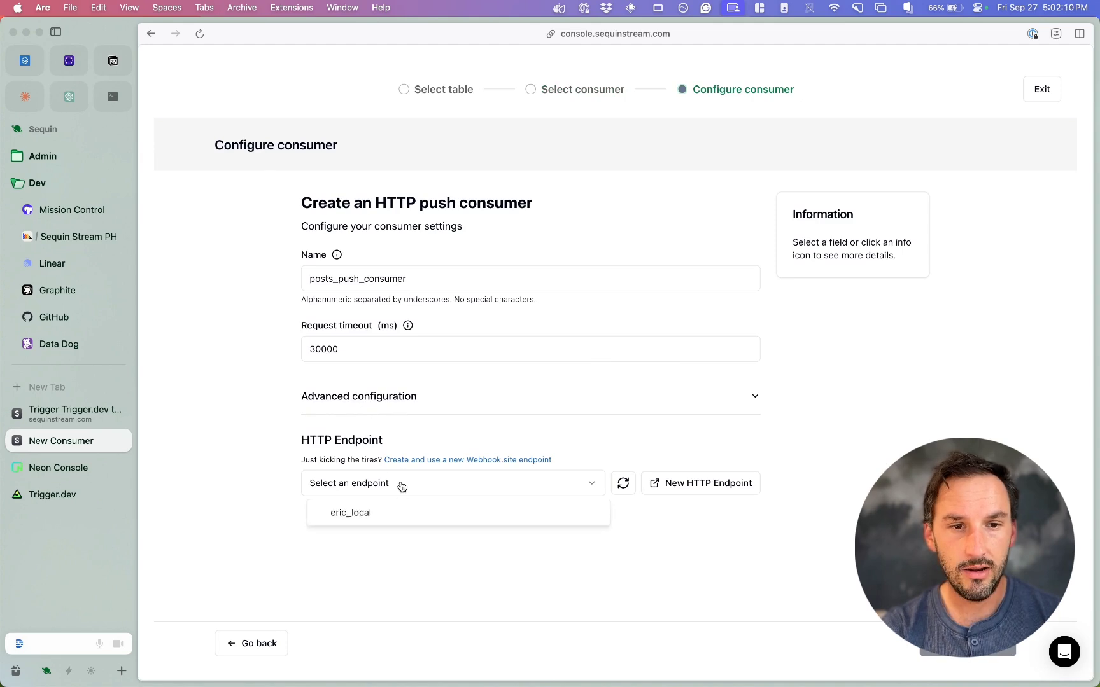
{"action": "left_click", "coordinate": [395, 512]}
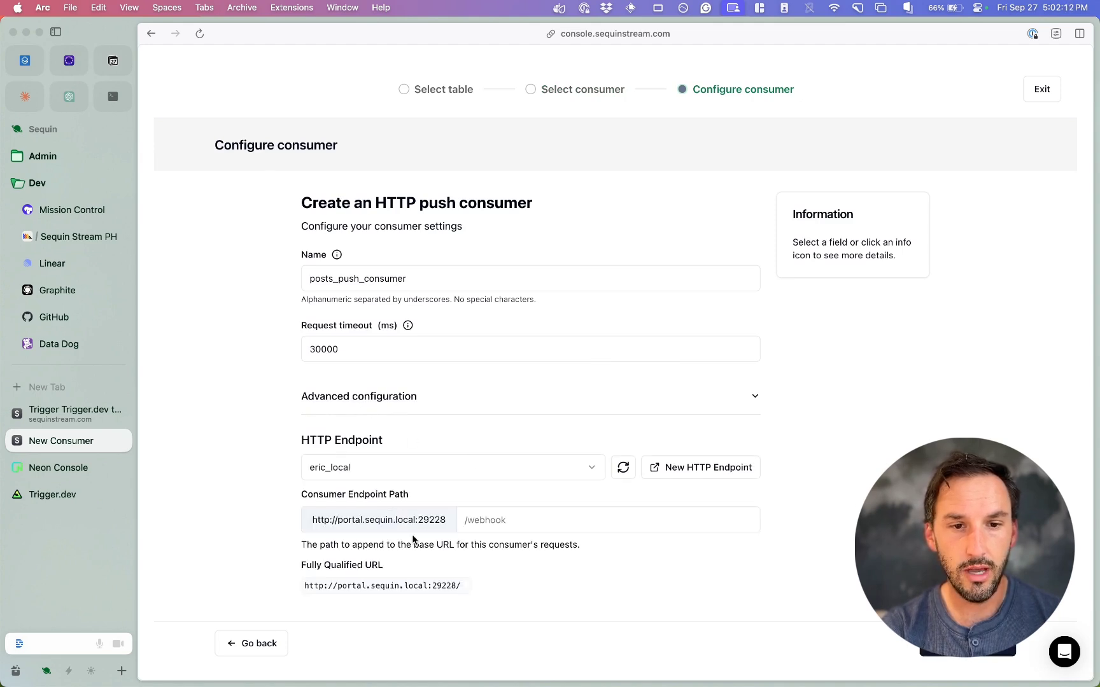
{"action": "left_click", "coordinate": [467, 519]}
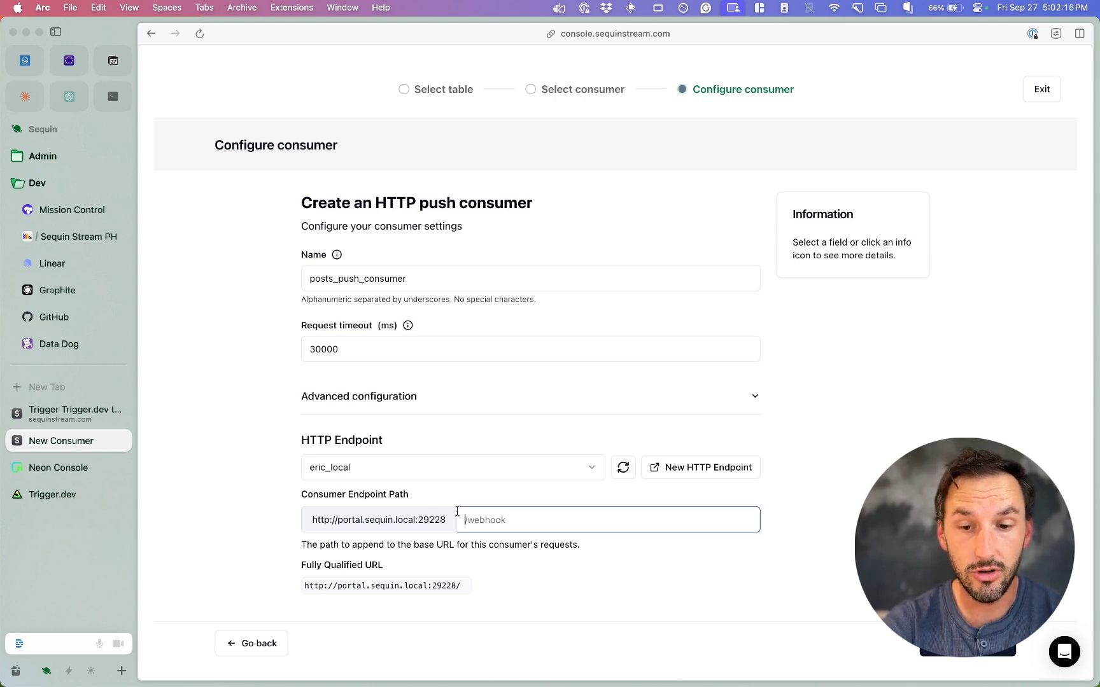
{"action": "type", "text": "/api/"}
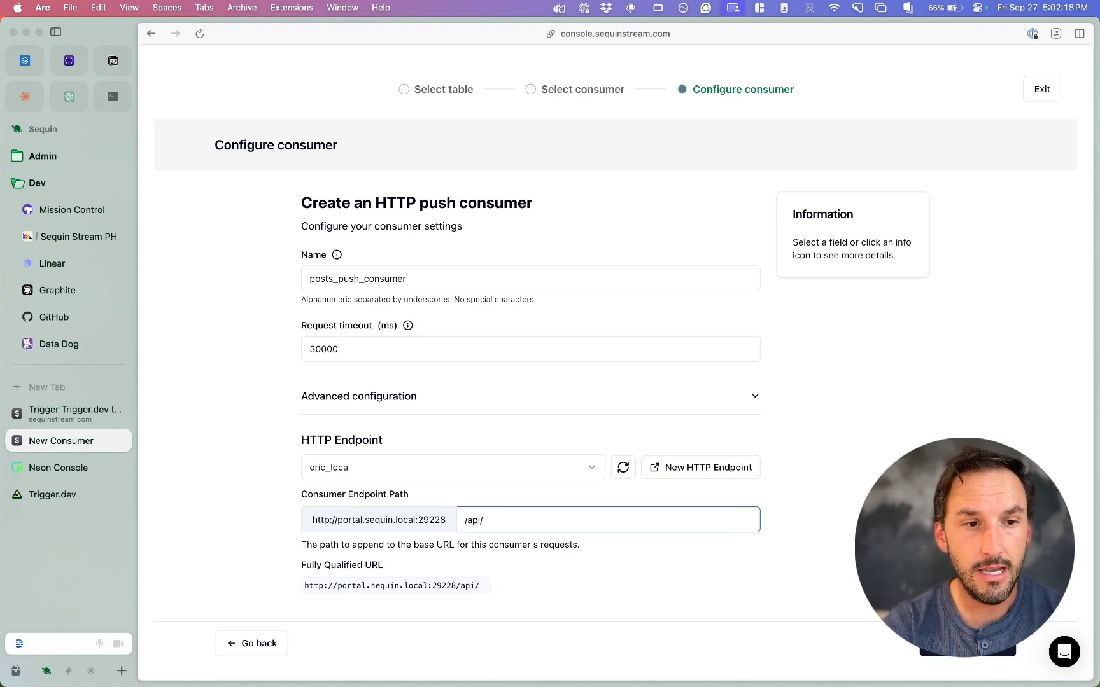
Check the route in Cursor, then create posts_push_consumer with these settings
{"action": "key", "text": "ctrl+Up"}
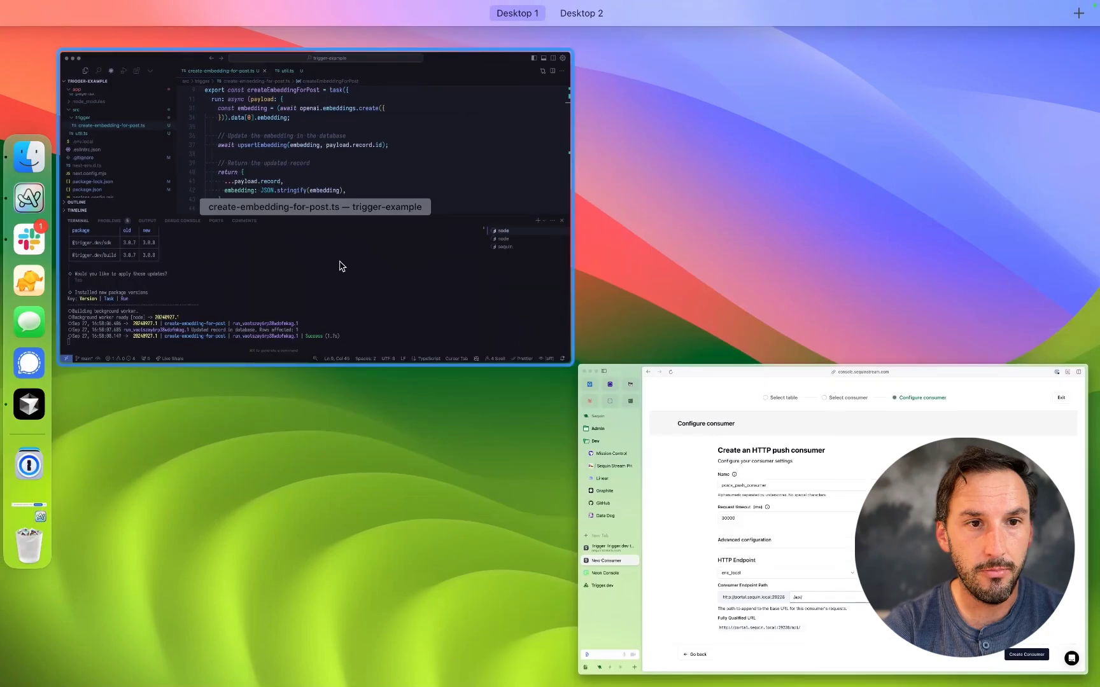
{"action": "left_click", "coordinate": [343, 263]}
{"action": "scroll", "coordinate": [100, 170], "scroll_direction": "up", "scroll_amount": 3}
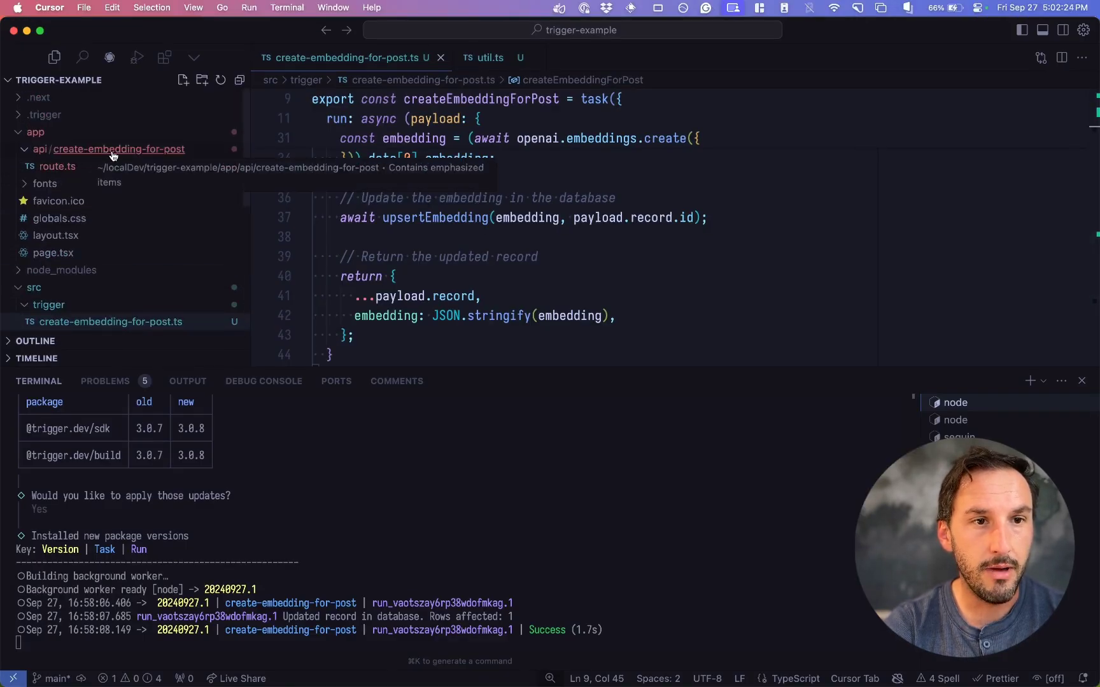
{"action": "key", "text": "ctrl+Up"}
{"action": "left_click", "coordinate": [421, 304]}
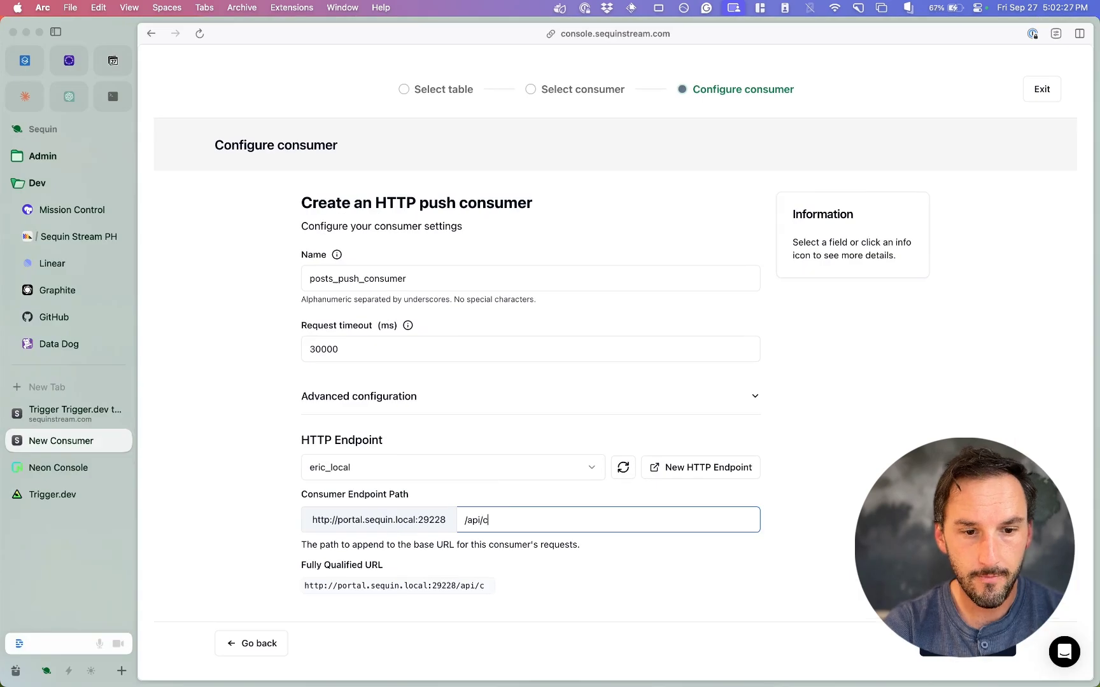
{"action": "type", "text": "reate-embedding-for-post"}
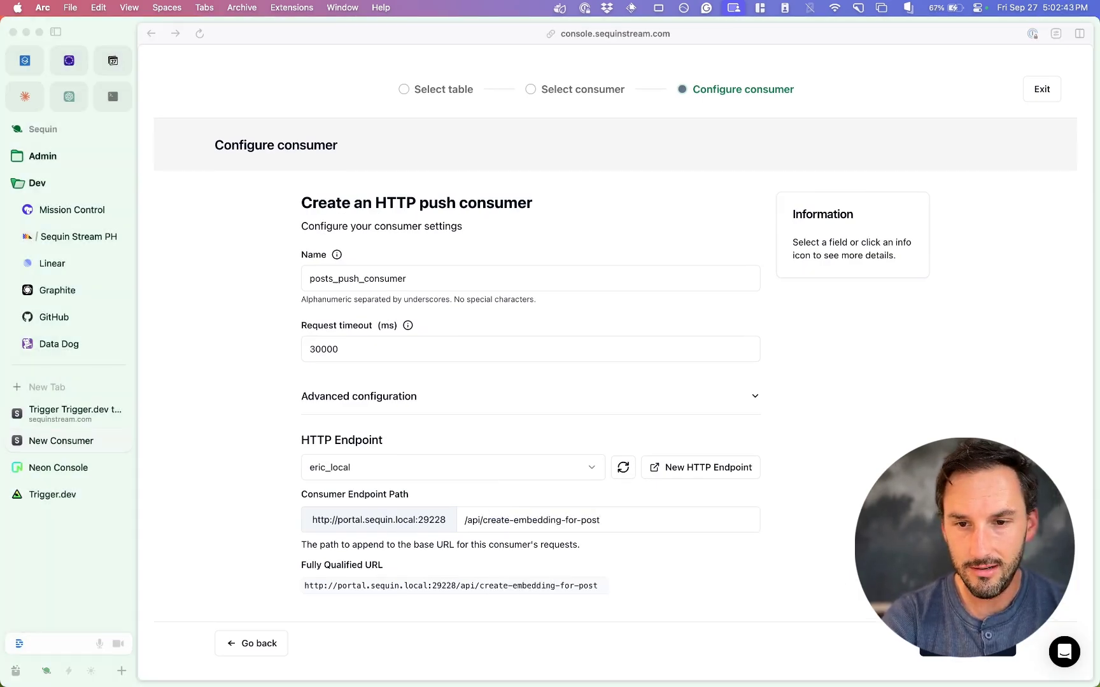
{"action": "key", "text": "Return"}
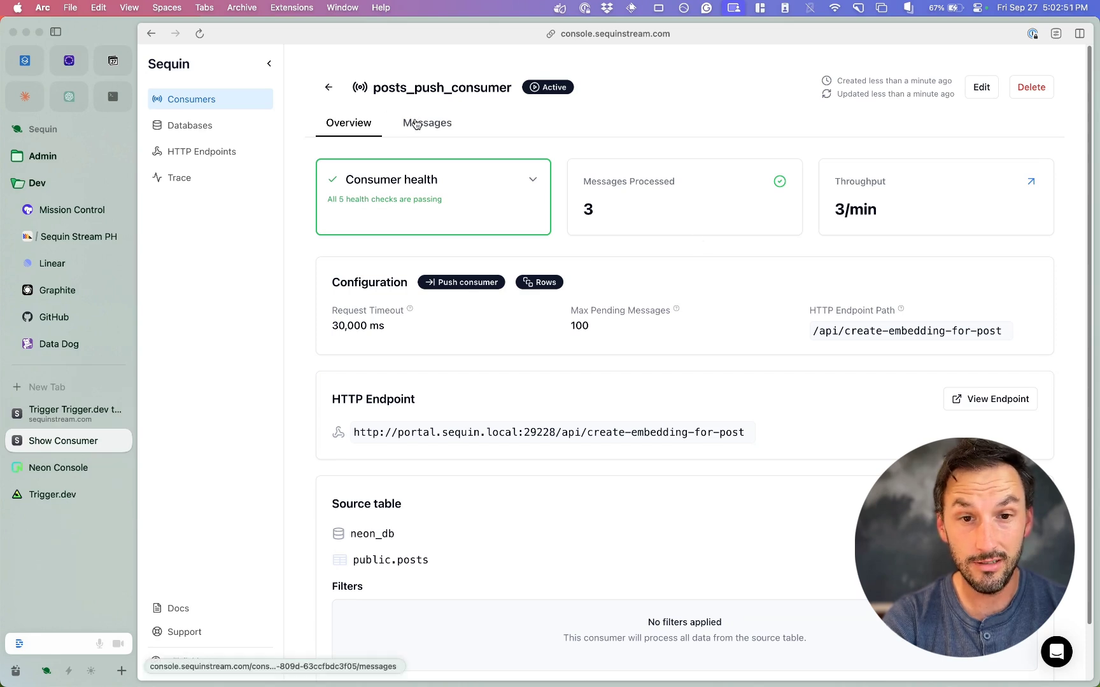
Glance at the Neon posts table, then view posts_push_consumer's three acknowledged messages
{"action": "left_click", "coordinate": [58, 468]}
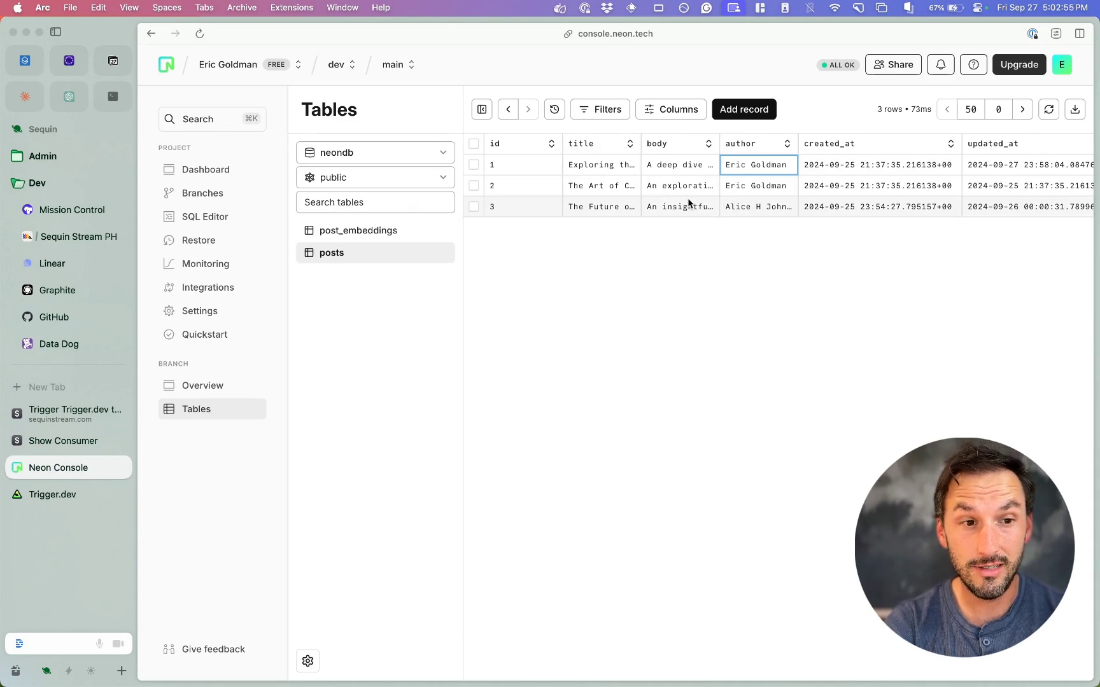
{"action": "left_click", "coordinate": [63, 441]}
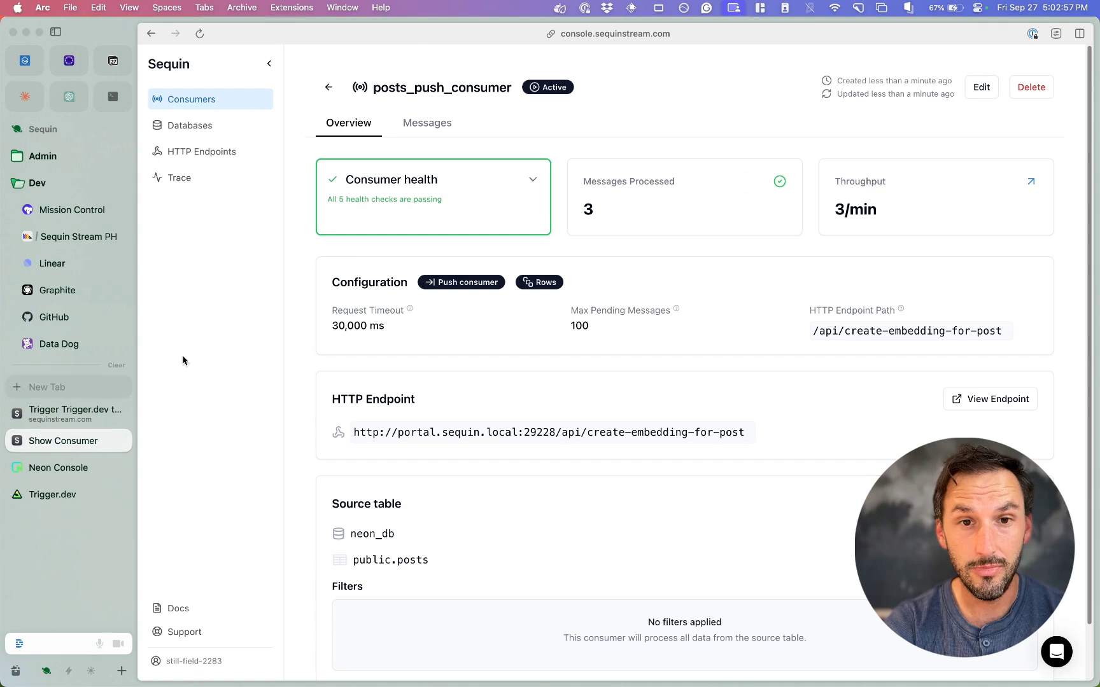
{"action": "left_click", "coordinate": [427, 124]}
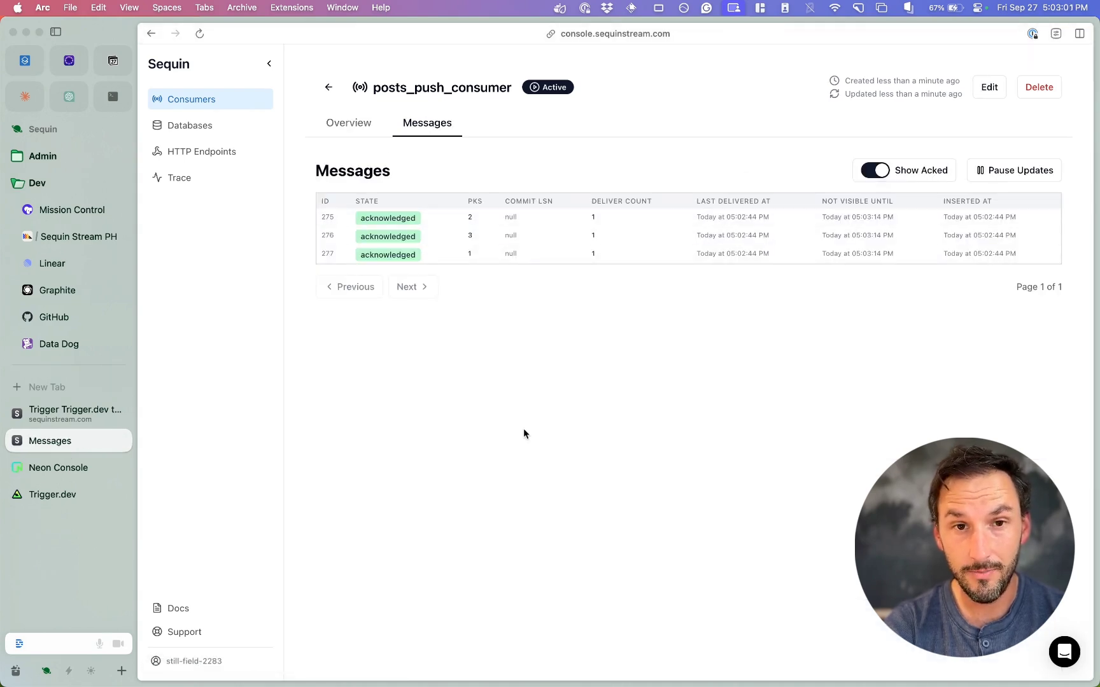
Read the Next.js server's 200 POST logs and the Trigger.dev worker's successful embedding runs
{"action": "key", "text": "ctrl+Up"}
{"action": "left_click", "coordinate": [458, 335]}
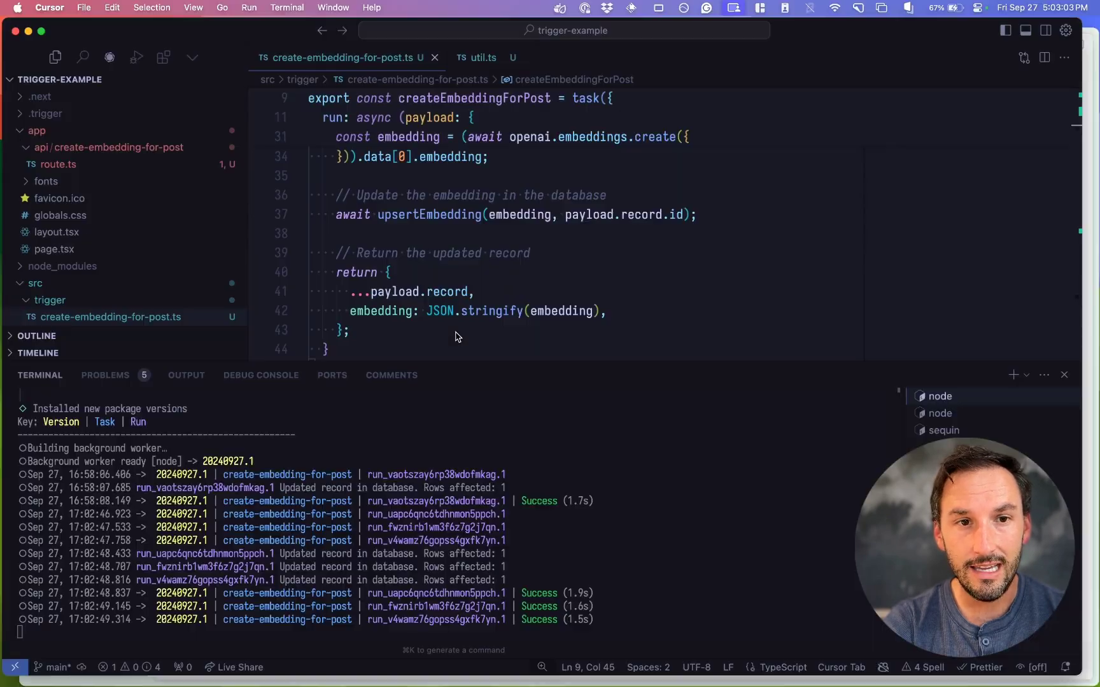
{"action": "left_click", "coordinate": [956, 421]}
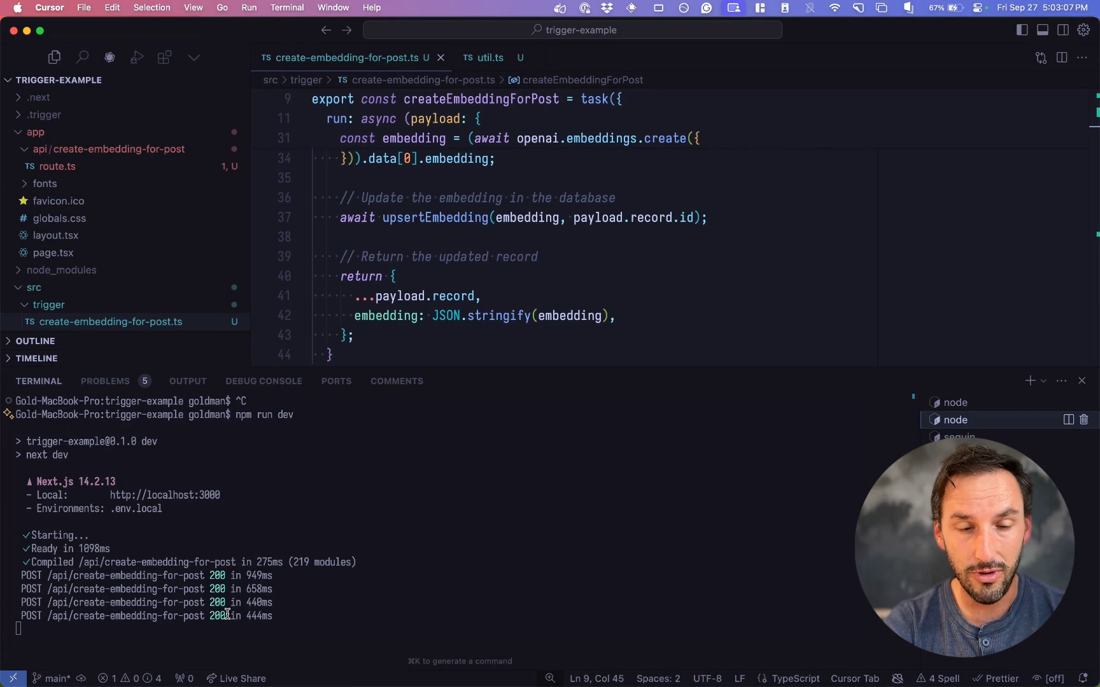
{"action": "left_click", "coordinate": [956, 401]}
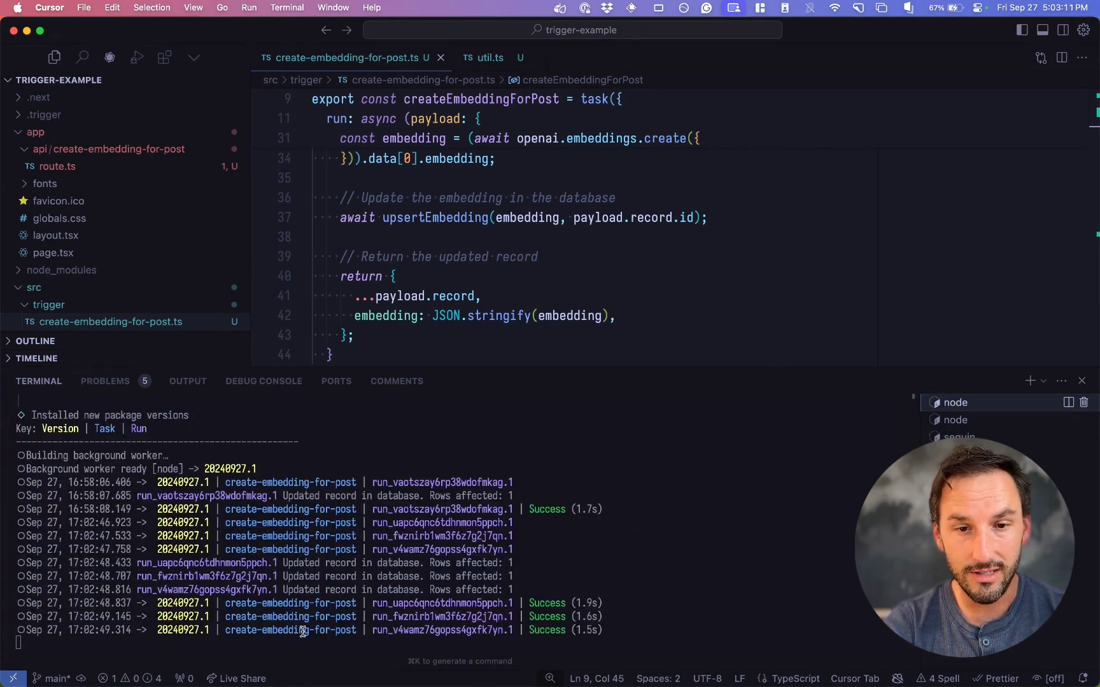
{"action": "key", "text": "ctrl+Up"}
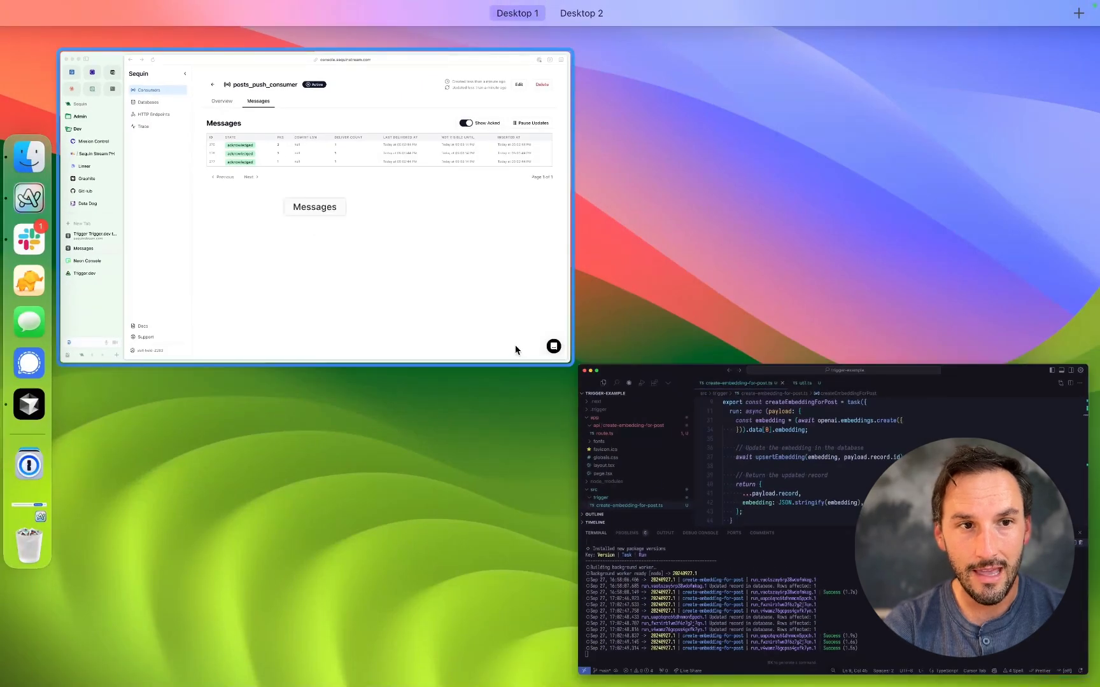
{"action": "left_click", "coordinate": [515, 345]}
Clear the Trigger.dev task filter and inspect completed run #4's payload
{"action": "left_click", "coordinate": [63, 495]}
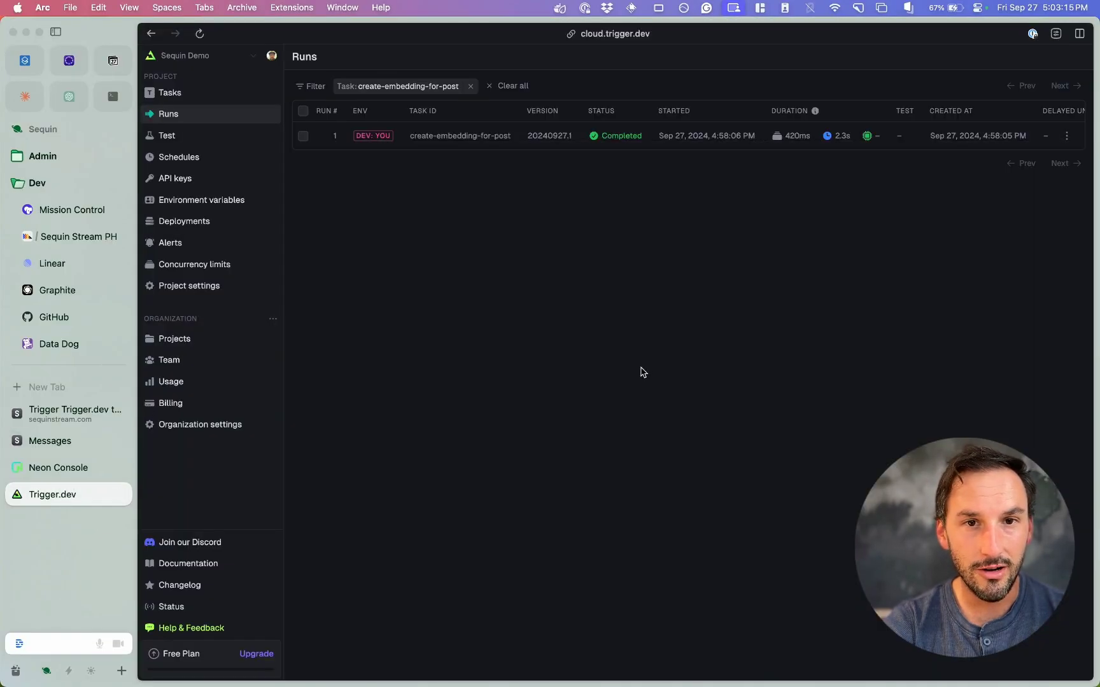
{"action": "left_click", "coordinate": [168, 114]}
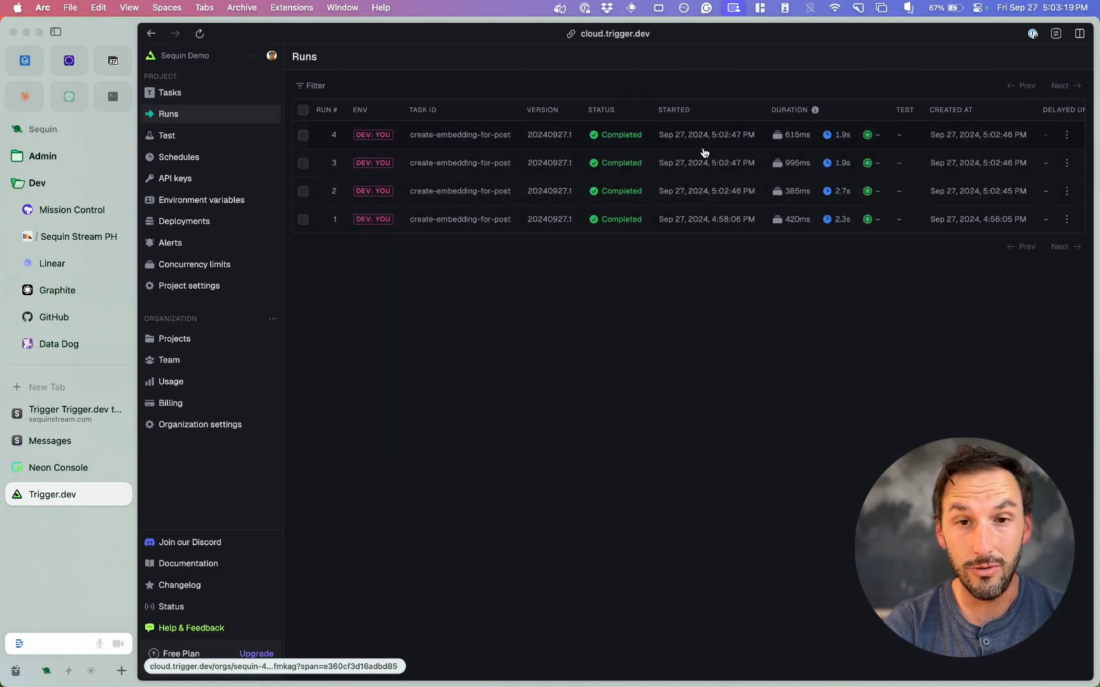
{"action": "left_click", "coordinate": [701, 137]}
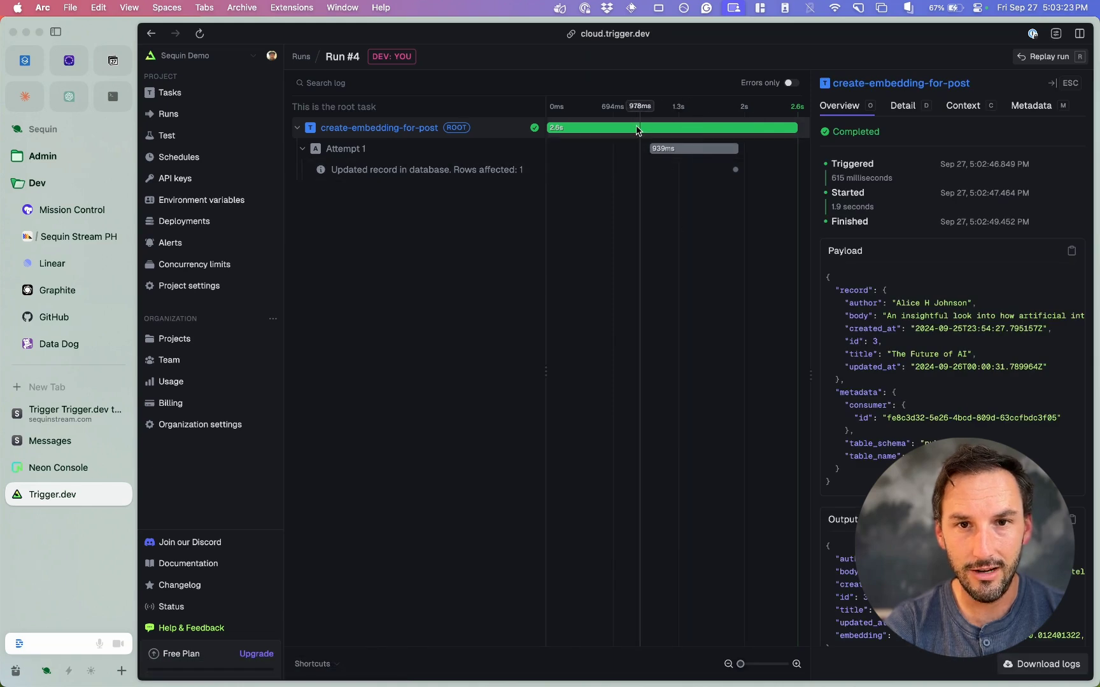
{"action": "mouse_move", "coordinate": [58, 468]}
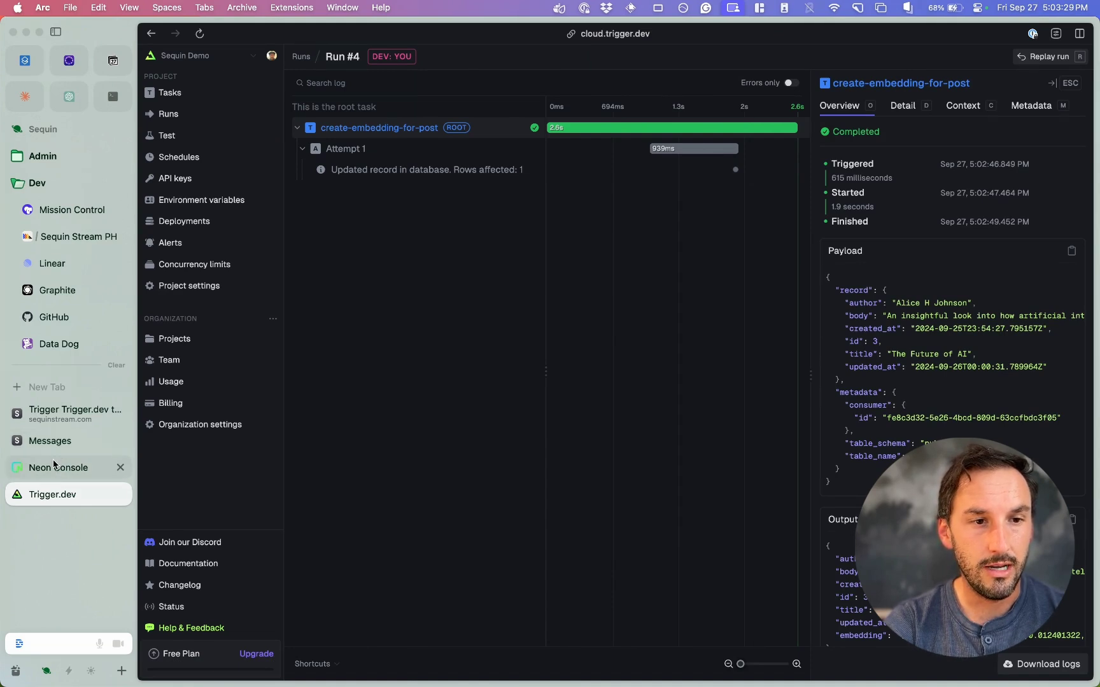
View the post_embeddings table in Neon Console with its three embedding rows
{"action": "left_click", "coordinate": [54, 468]}
{"action": "left_click", "coordinate": [358, 230]}
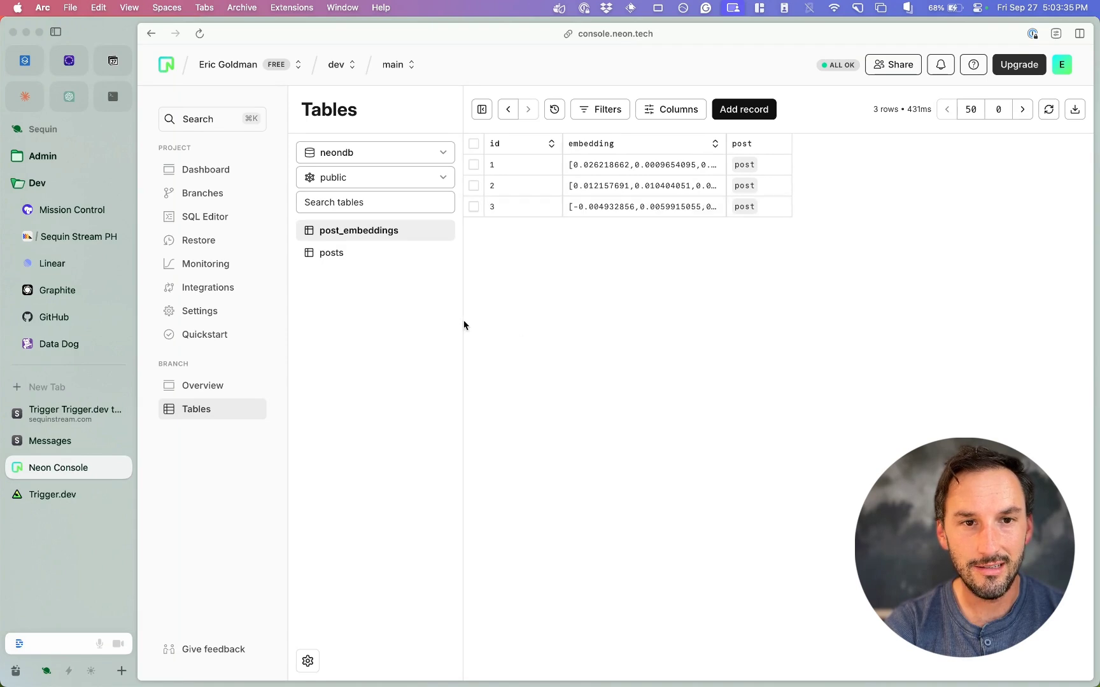
{"action": "left_click", "coordinate": [344, 253]}
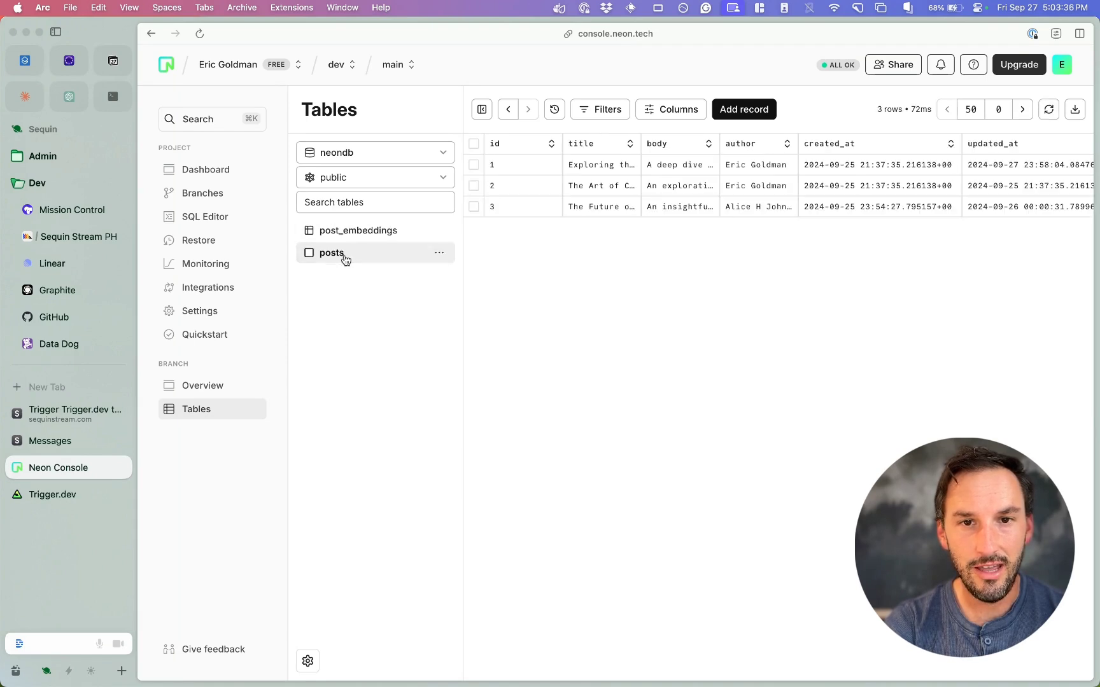
{"action": "double_click", "coordinate": [749, 207]}
{"action": "type", "text": "Eric Goldman"}
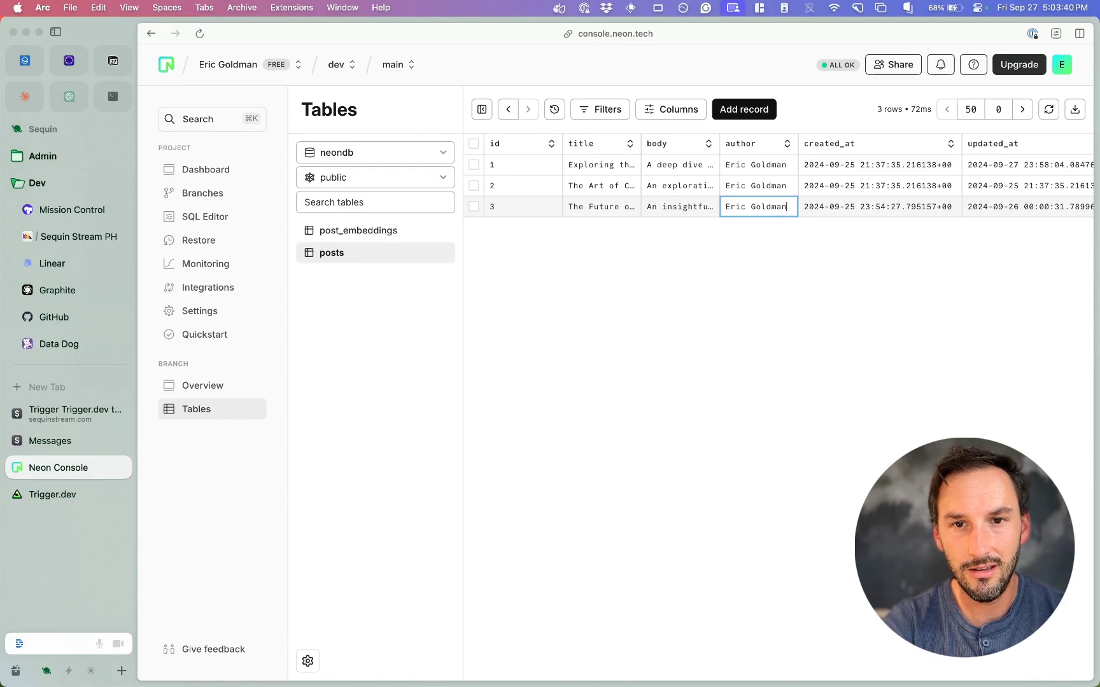
{"action": "left_click", "coordinate": [797, 259]}
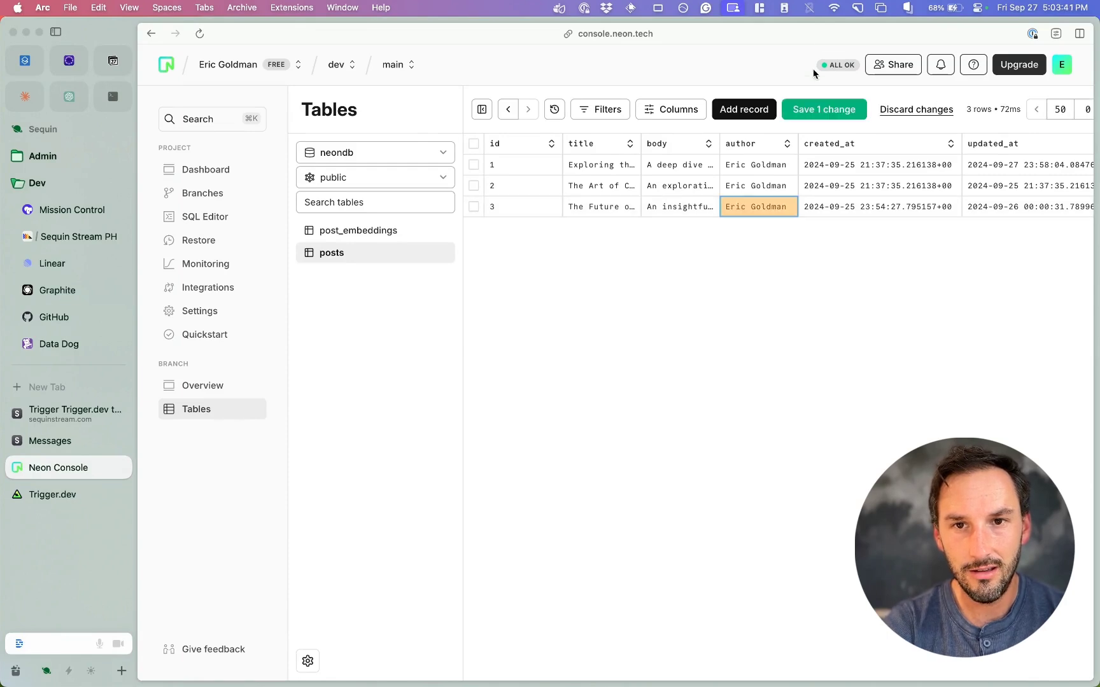
{"action": "left_click", "coordinate": [816, 113]}
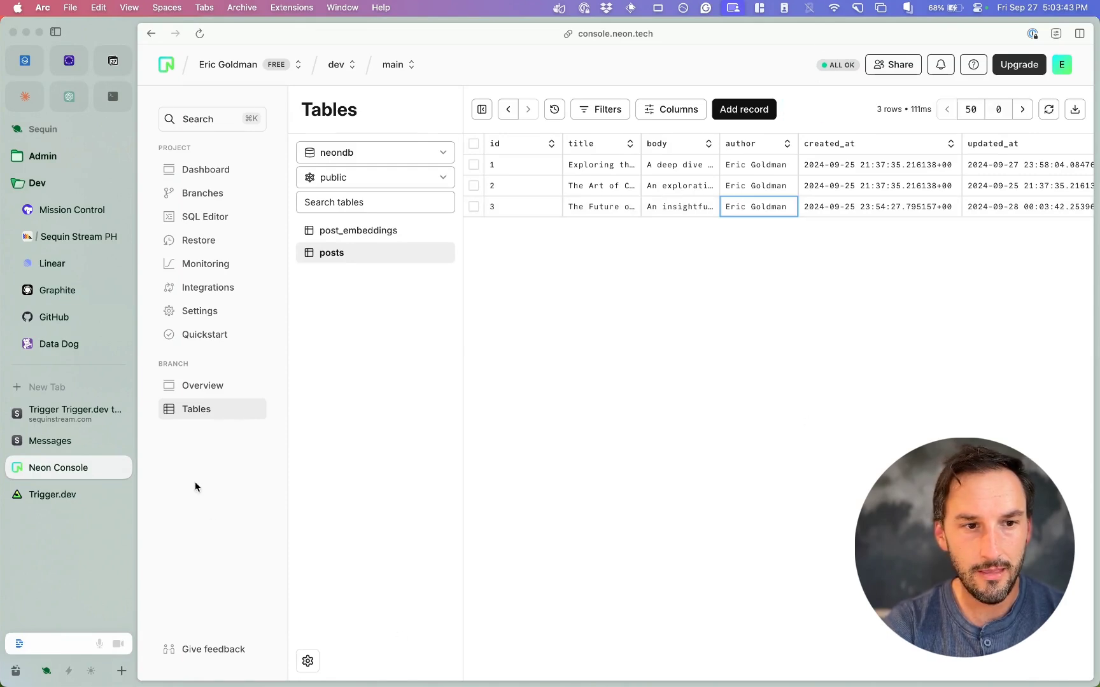
{"action": "left_click", "coordinate": [60, 415]}
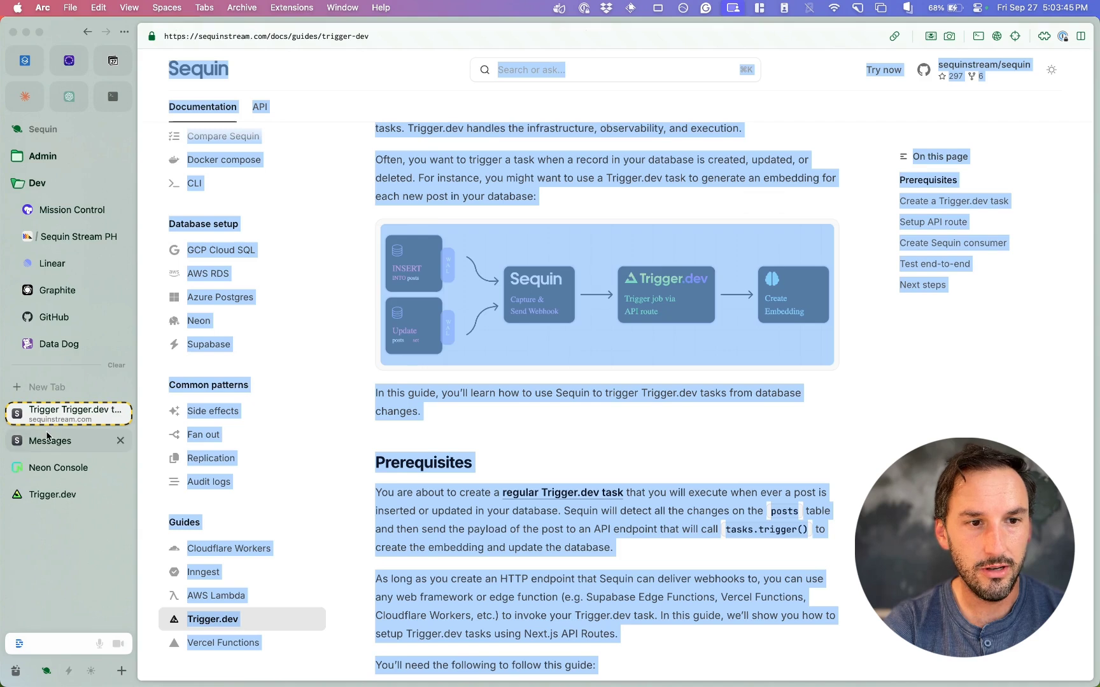
Inspect acknowledged message 278 and the fourth embedding run in Cursor's logs
{"action": "left_click", "coordinate": [48, 440]}
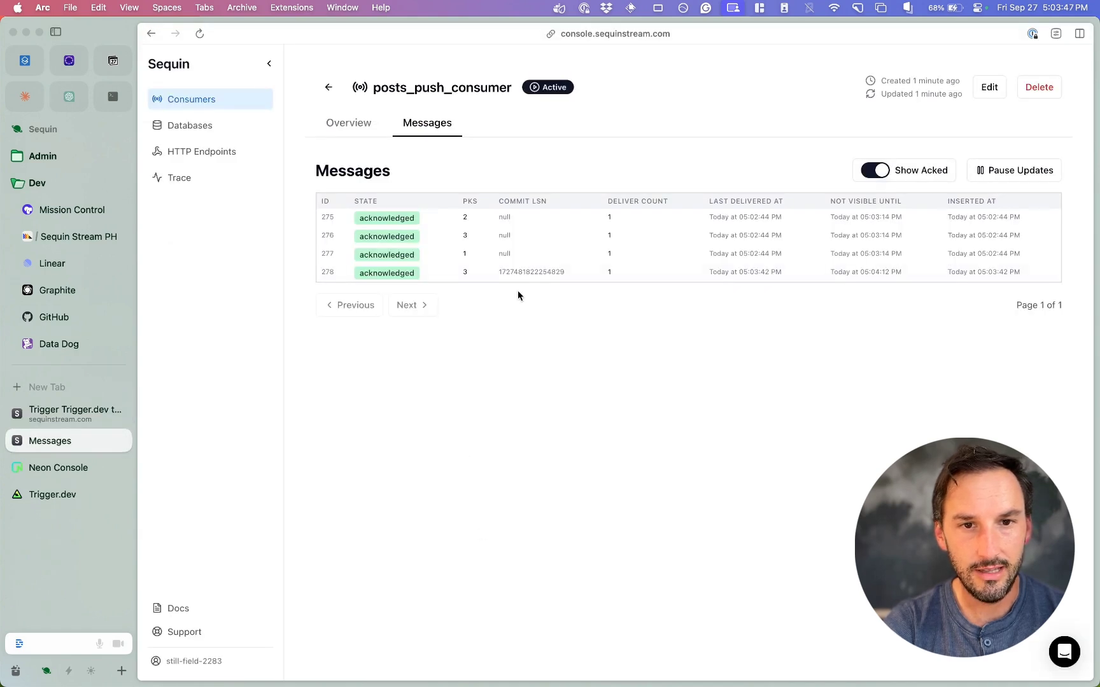
{"action": "left_click", "coordinate": [529, 273]}
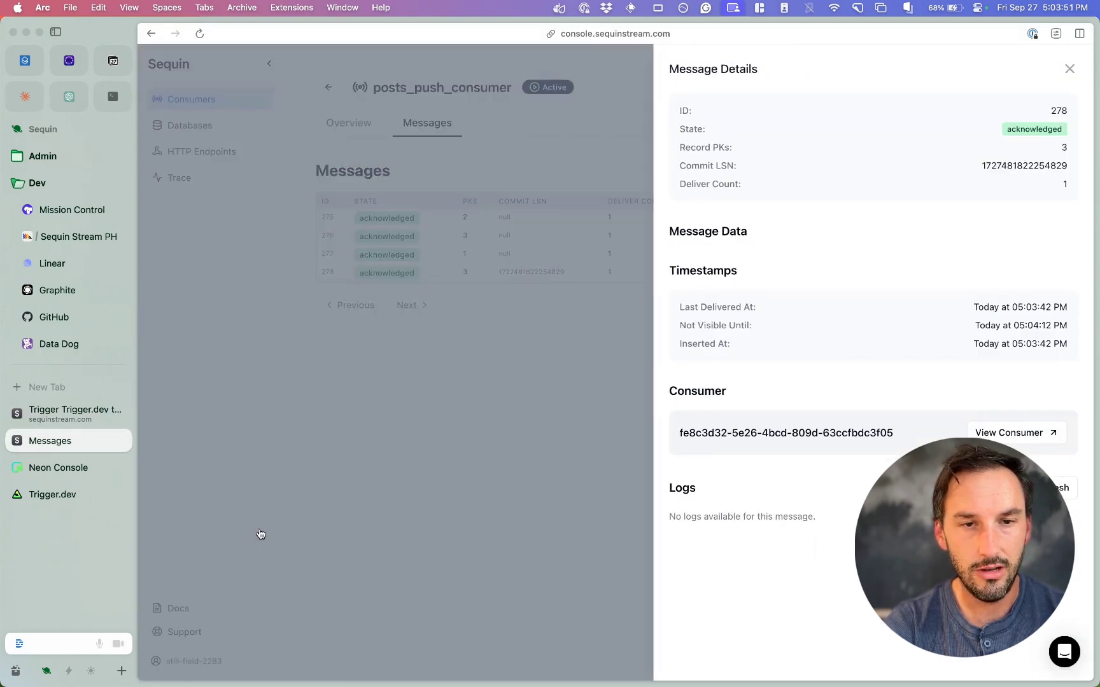
{"action": "key", "text": "ctrl+Up"}
{"action": "left_click", "coordinate": [391, 333]}
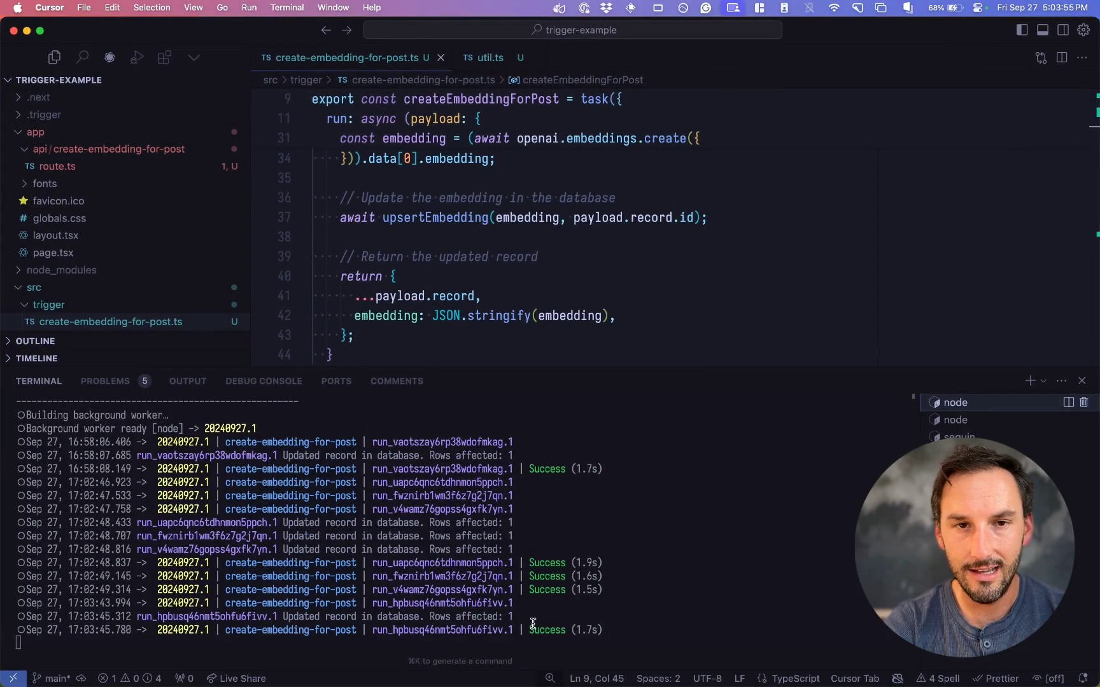
Show Sequin's Databases list with neon_db healthy and one consumer
{"action": "key", "text": "ctrl+Up"}
{"action": "left_click", "coordinate": [445, 336]}
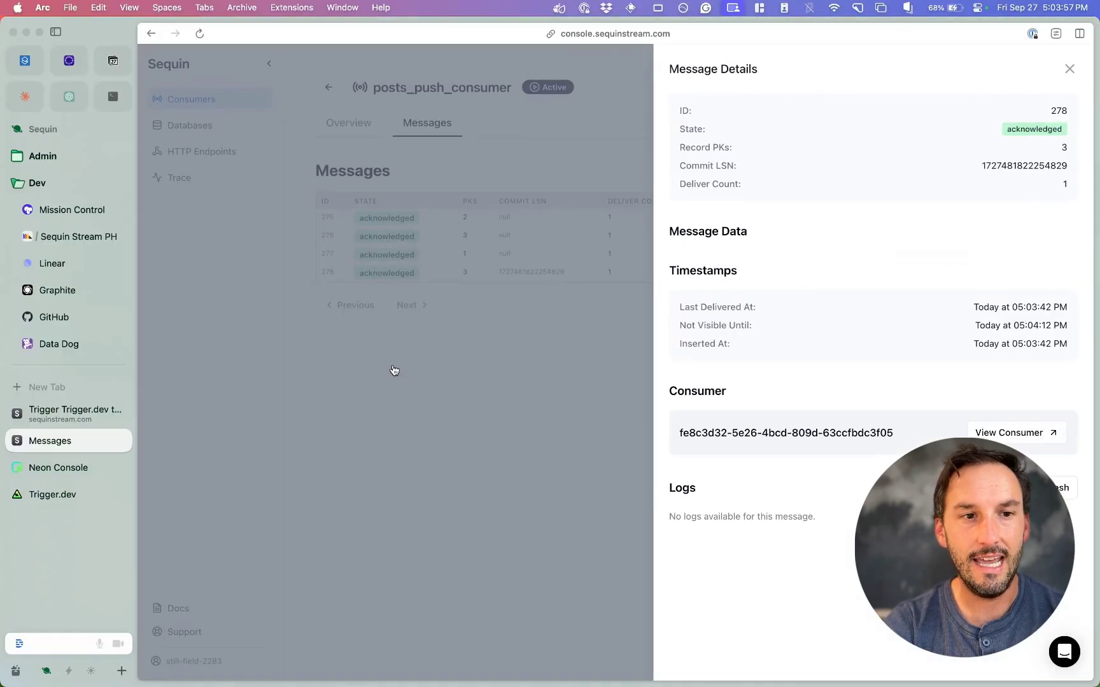
{"action": "left_click", "coordinate": [189, 125]}
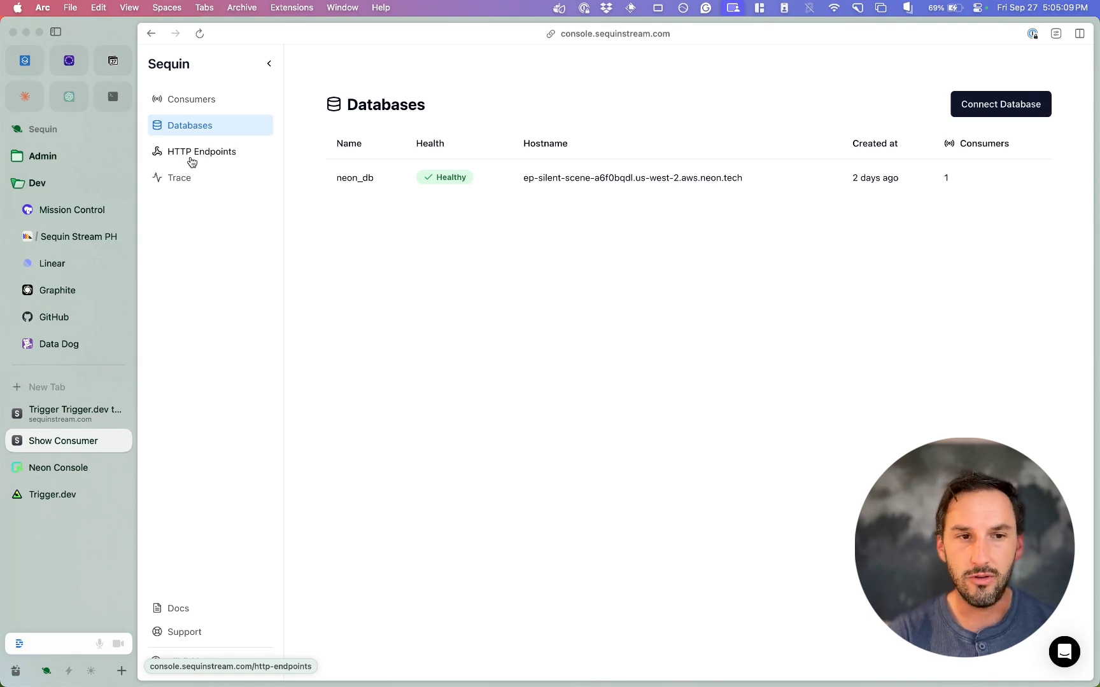
View the Sequin GitHub repository README
{"action": "left_click", "coordinate": [60, 321]}
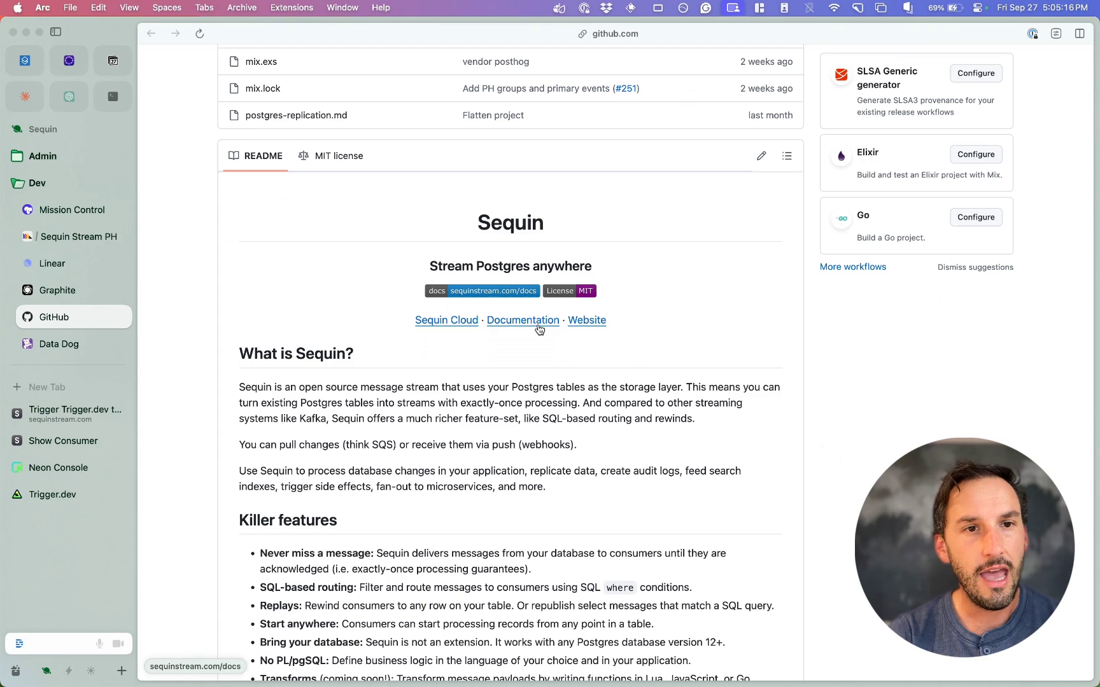